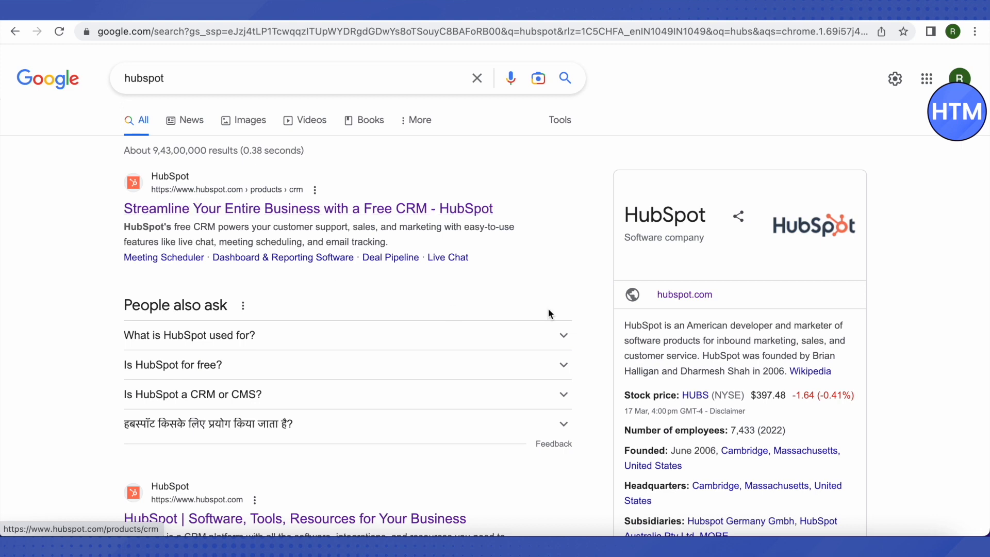
Open the HubSpot homepage from the "HubSpot | Software, Tools, Resources for Your Business" search result in a new browser tab
{"action": "scroll", "coordinate": [545, 298], "scroll_direction": "down", "scroll_amount": 5}
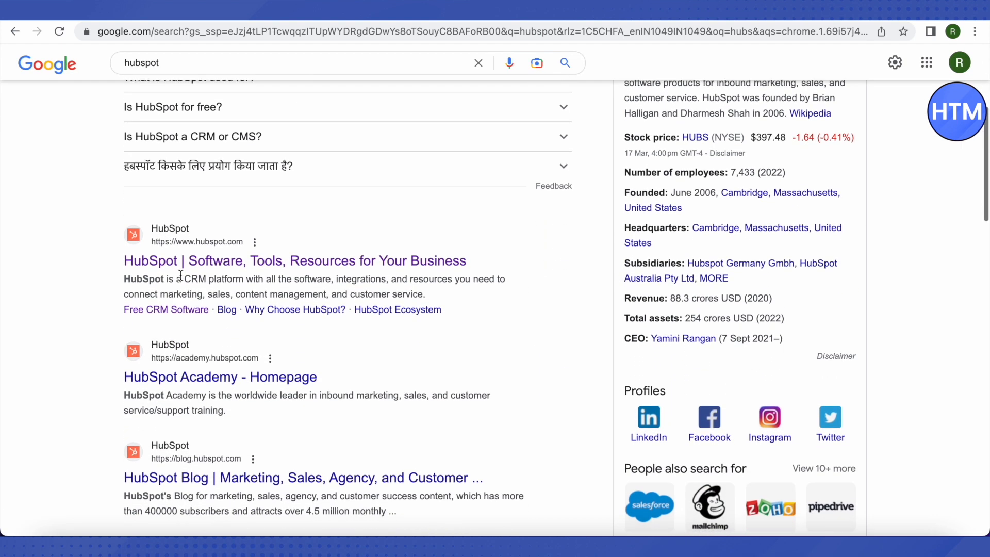
{"action": "right_click", "coordinate": [229, 260]}
{"action": "left_click", "coordinate": [246, 267]}
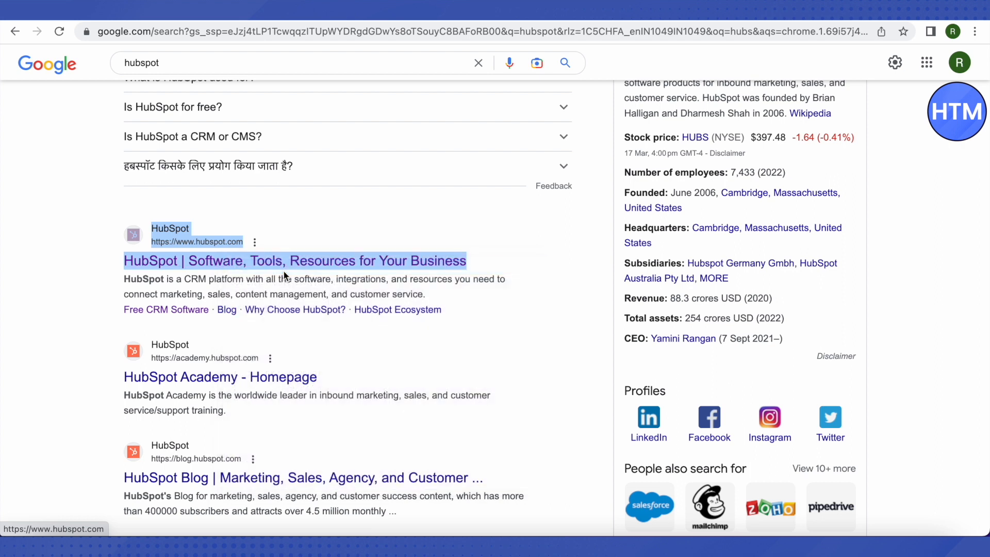
{"action": "left_click", "coordinate": [587, 243]}
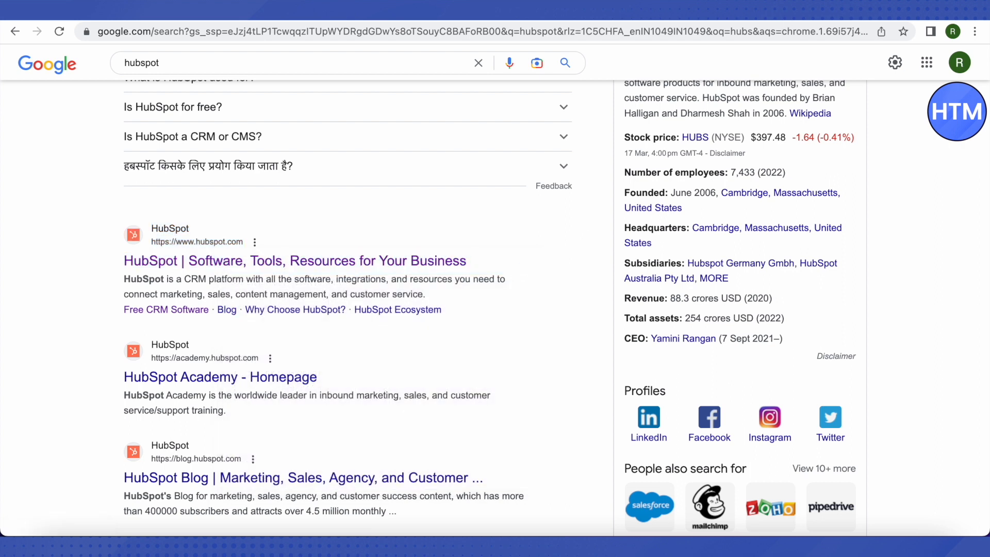
{"action": "key", "text": "ctrl+Tab"}
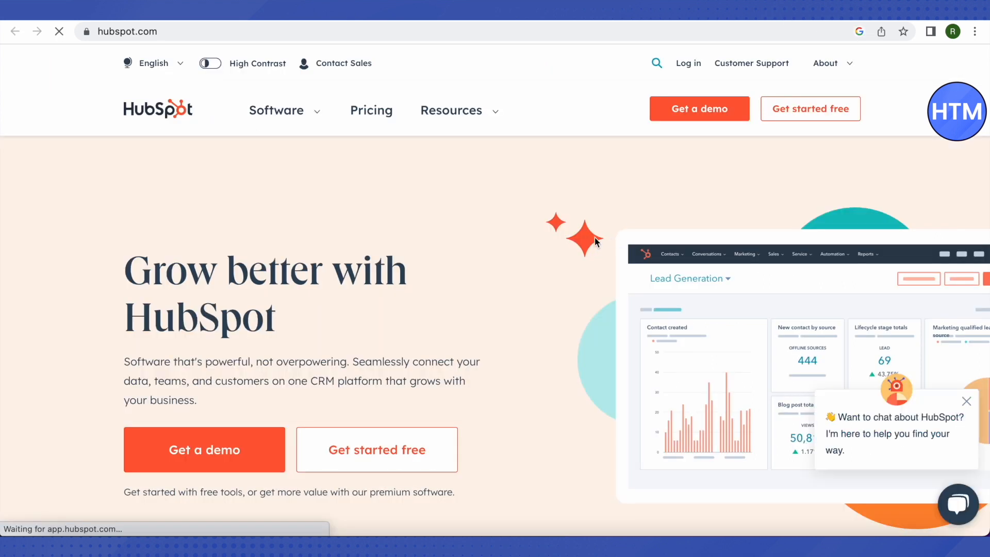
Find Sales Hub among the products on the homepage and open its get-started page
{"action": "scroll", "coordinate": [587, 240], "scroll_direction": "down", "scroll_amount": 4}
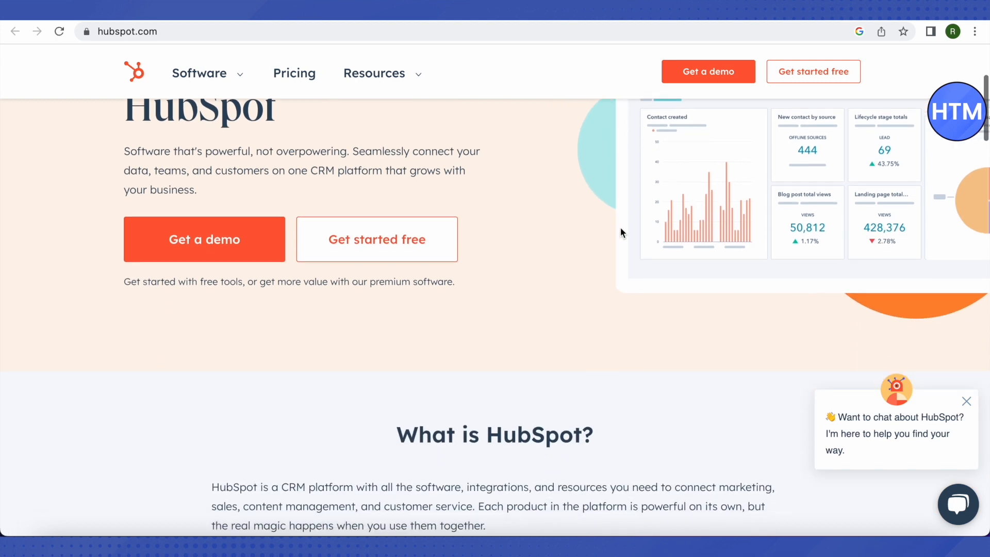
{"action": "scroll", "coordinate": [620, 227], "scroll_direction": "down", "scroll_amount": 9}
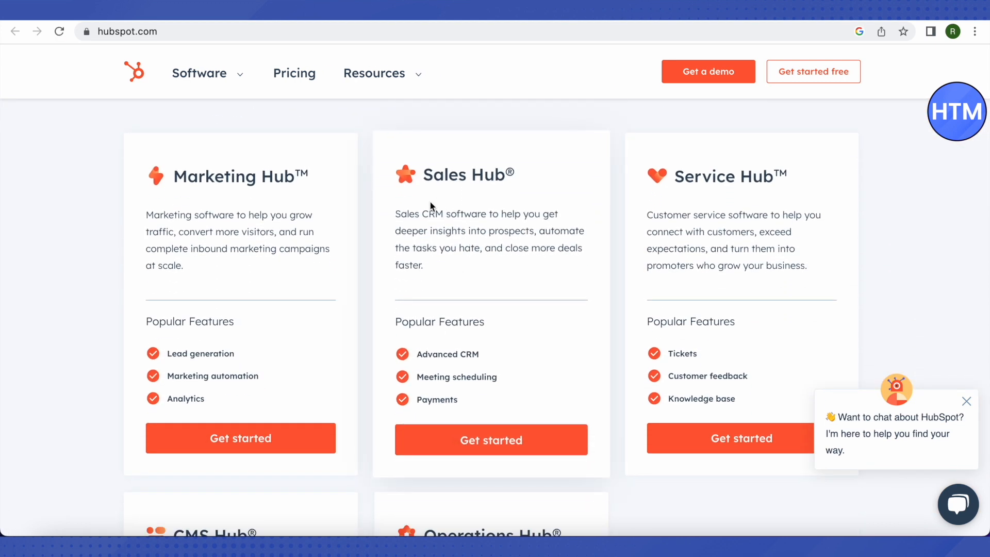
{"action": "left_click", "coordinate": [493, 447]}
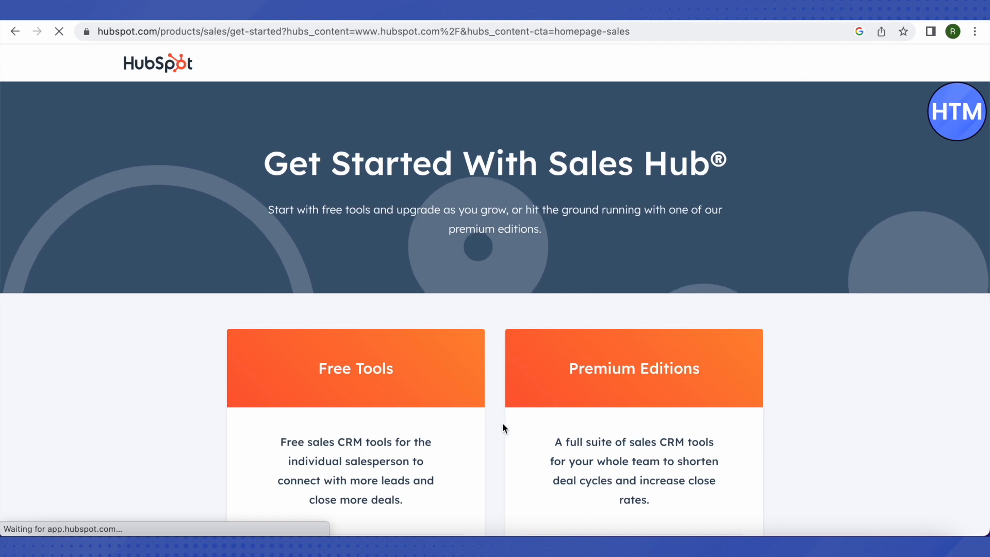
Compare Sales Hub's Free Tools with its Premium Editions and start the free sign-up
{"action": "scroll", "coordinate": [497, 408], "scroll_direction": "down", "scroll_amount": 3}
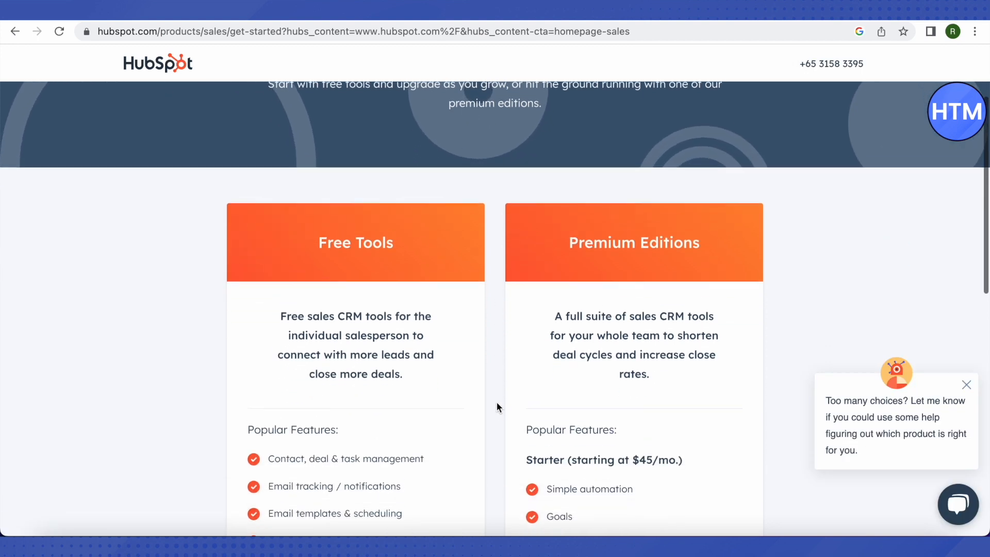
{"action": "scroll", "coordinate": [493, 390], "scroll_direction": "down", "scroll_amount": 2}
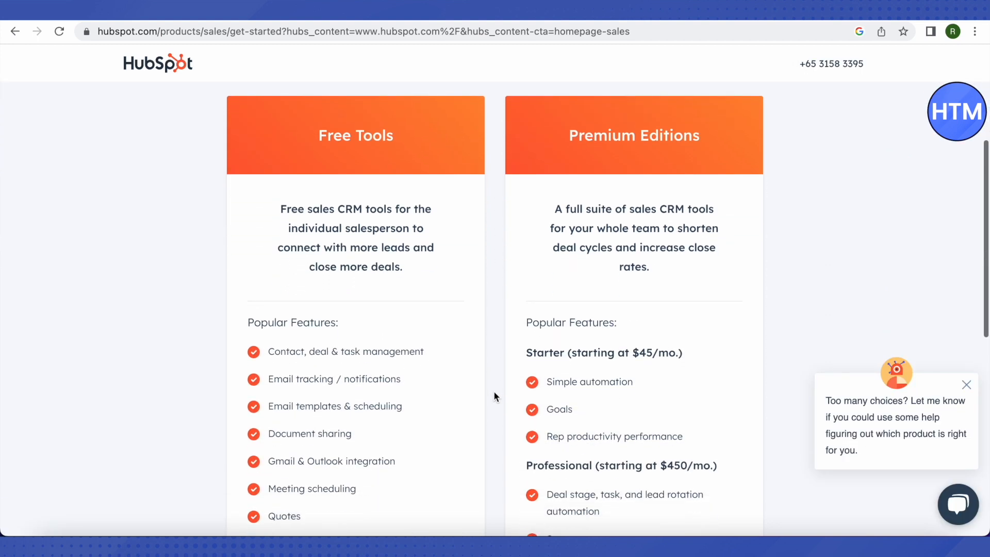
{"action": "scroll", "coordinate": [494, 392], "scroll_direction": "down", "scroll_amount": 4}
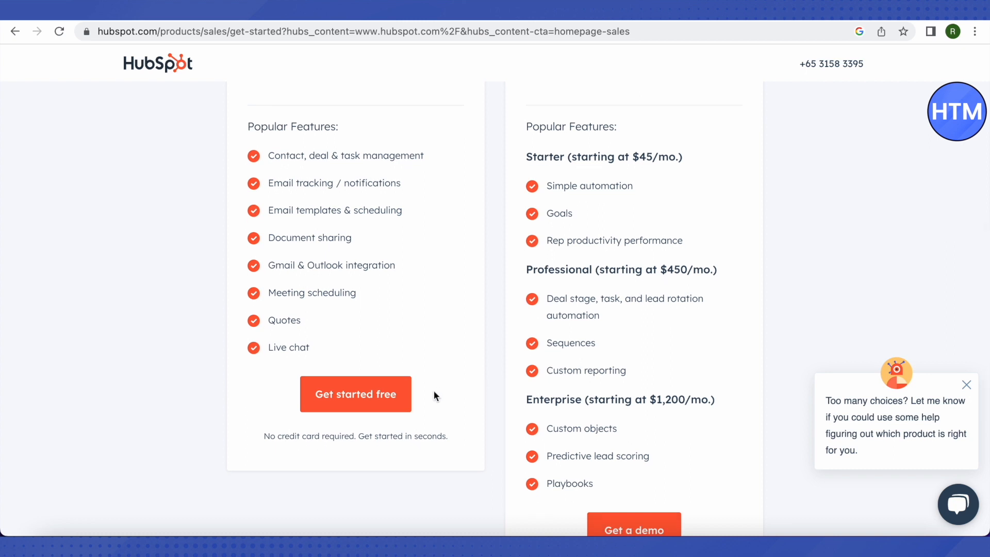
{"action": "scroll", "coordinate": [479, 402], "scroll_direction": "down", "scroll_amount": 2}
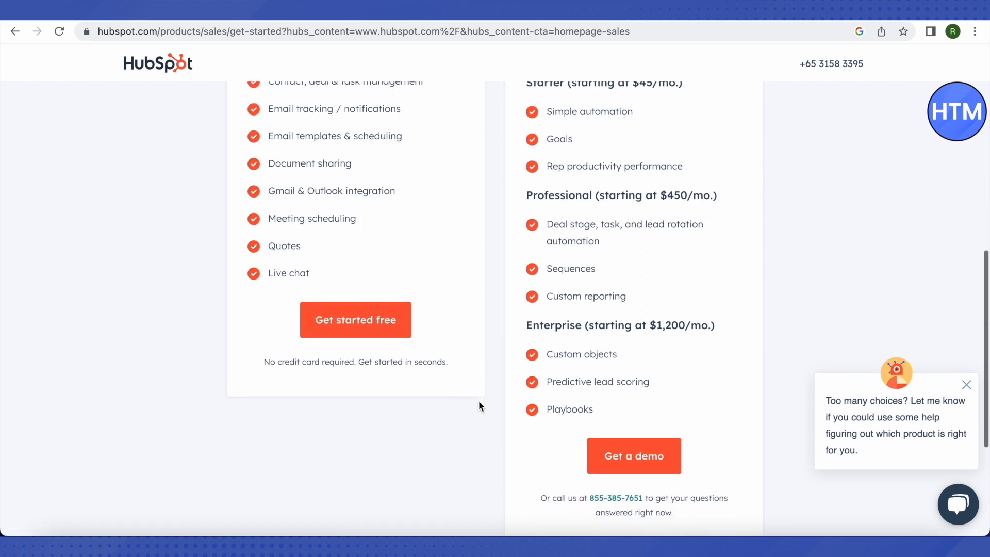
{"action": "scroll", "coordinate": [500, 387], "scroll_direction": "up", "scroll_amount": 8}
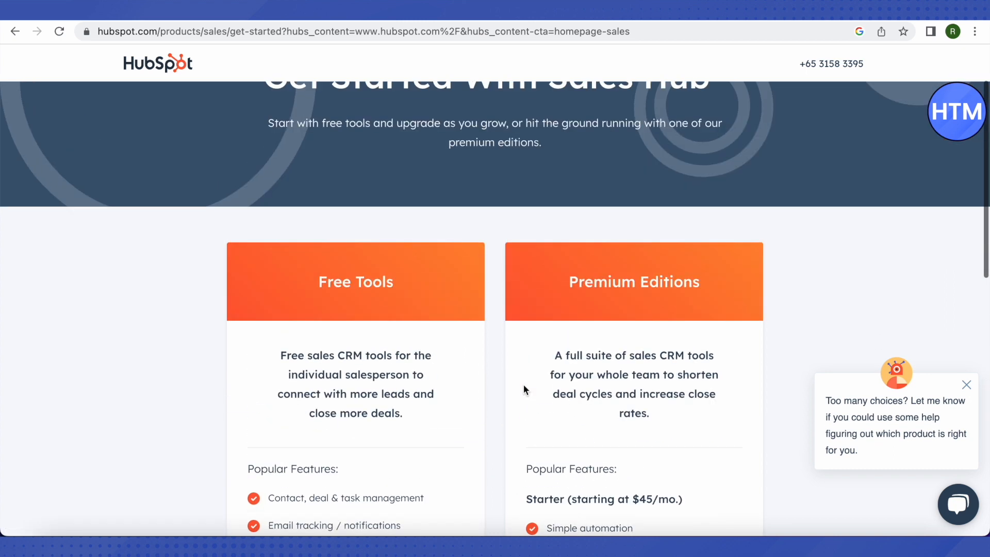
{"action": "scroll", "coordinate": [524, 389], "scroll_direction": "up", "scroll_amount": 2}
{"action": "scroll", "coordinate": [480, 394], "scroll_direction": "down", "scroll_amount": 5}
{"action": "scroll", "coordinate": [490, 395], "scroll_direction": "down", "scroll_amount": 2}
{"action": "left_click", "coordinate": [360, 480]}
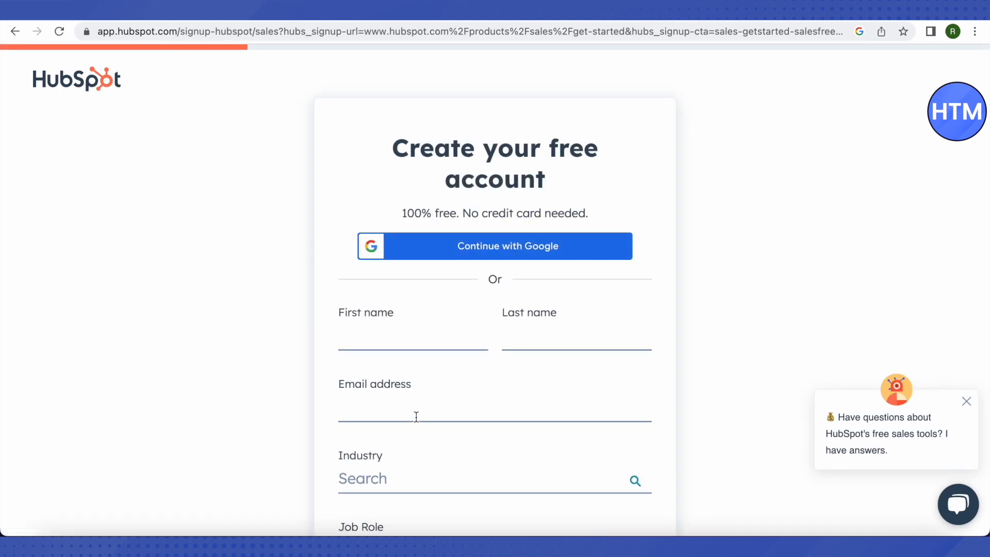
Submit the sign-up form with the personal details, company name Unlazy, company size 2 to 5, website Unlazy.co and US data hosting
{"action": "scroll", "coordinate": [684, 384], "scroll_direction": "down", "scroll_amount": 3}
{"action": "scroll", "coordinate": [685, 384], "scroll_direction": "down", "scroll_amount": 1}
{"action": "scroll", "coordinate": [684, 384], "scroll_direction": "down", "scroll_amount": 1}
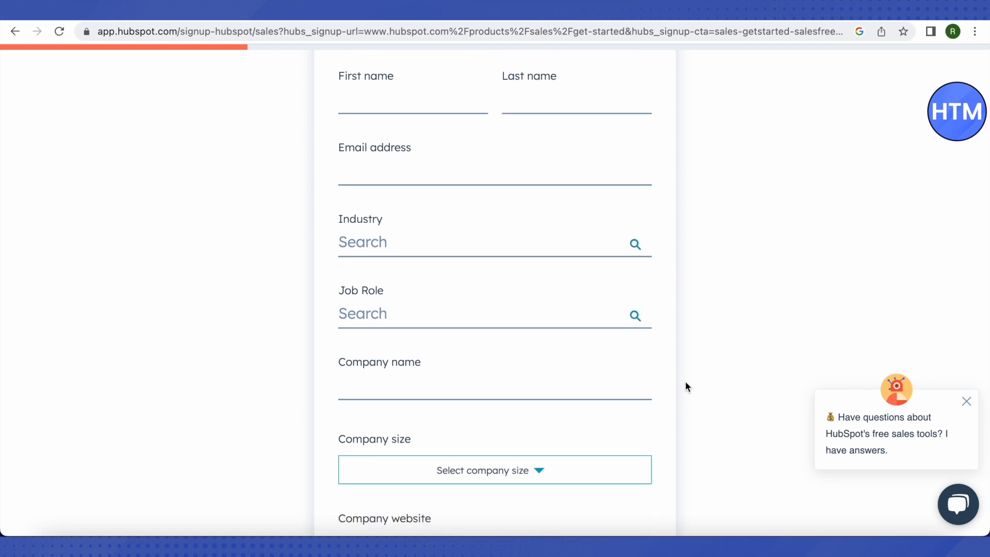
{"action": "scroll", "coordinate": [696, 391], "scroll_direction": "up", "scroll_amount": 4}
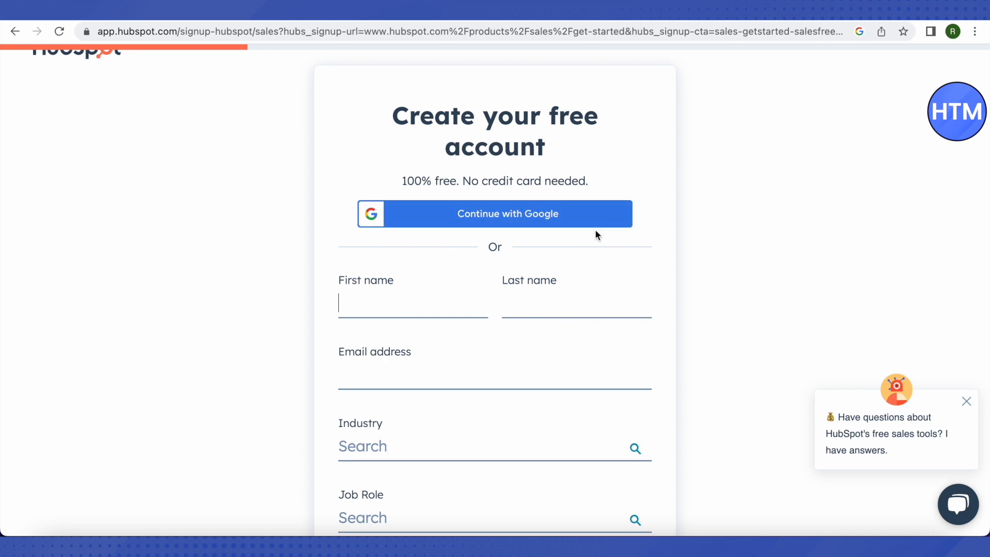
{"action": "left_click", "coordinate": [690, 215]}
{"action": "scroll", "coordinate": [690, 215], "scroll_direction": "up", "scroll_amount": 1}
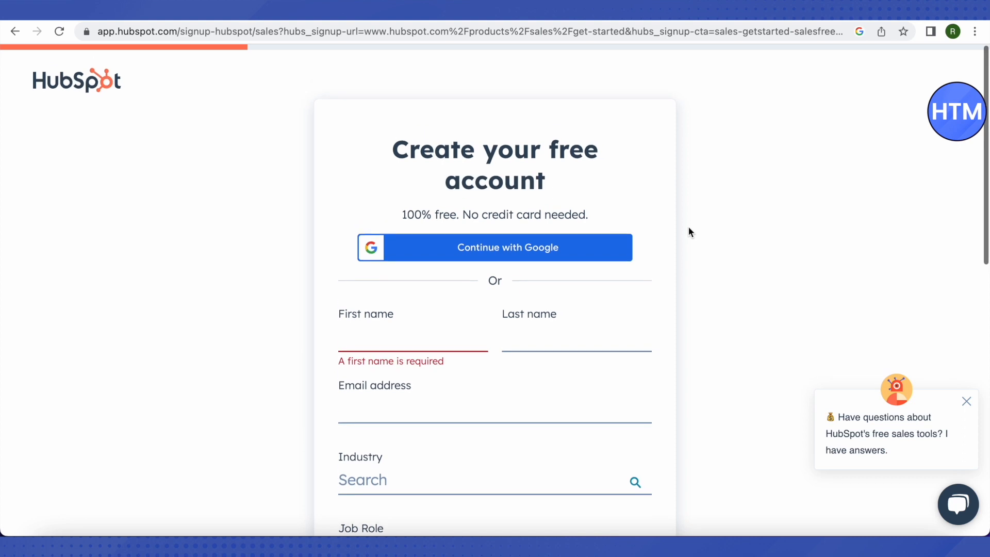
{"action": "scroll", "coordinate": [690, 228], "scroll_direction": "down", "scroll_amount": 1}
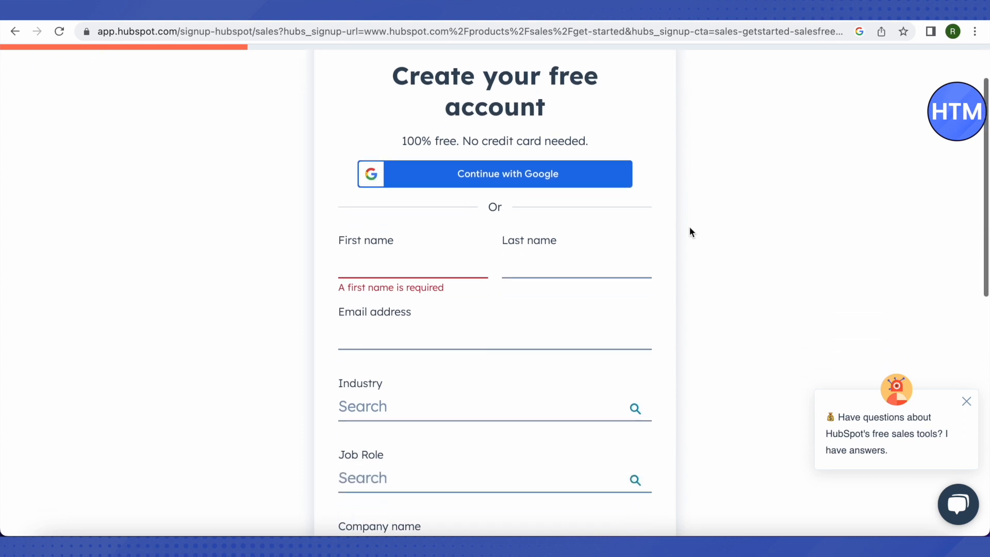
{"action": "left_click", "coordinate": [433, 253]}
{"action": "left_click", "coordinate": [418, 286]}
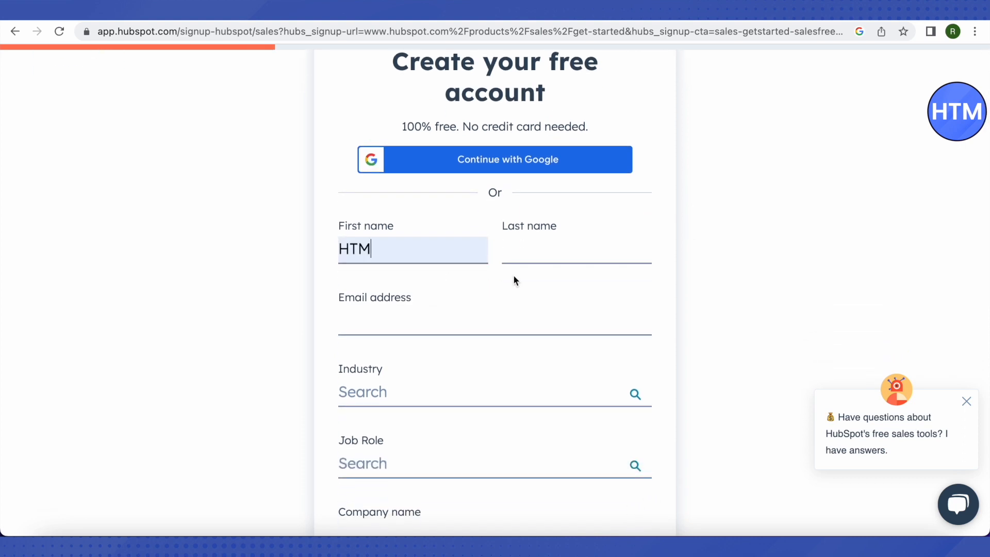
{"action": "left_click", "coordinate": [547, 255]}
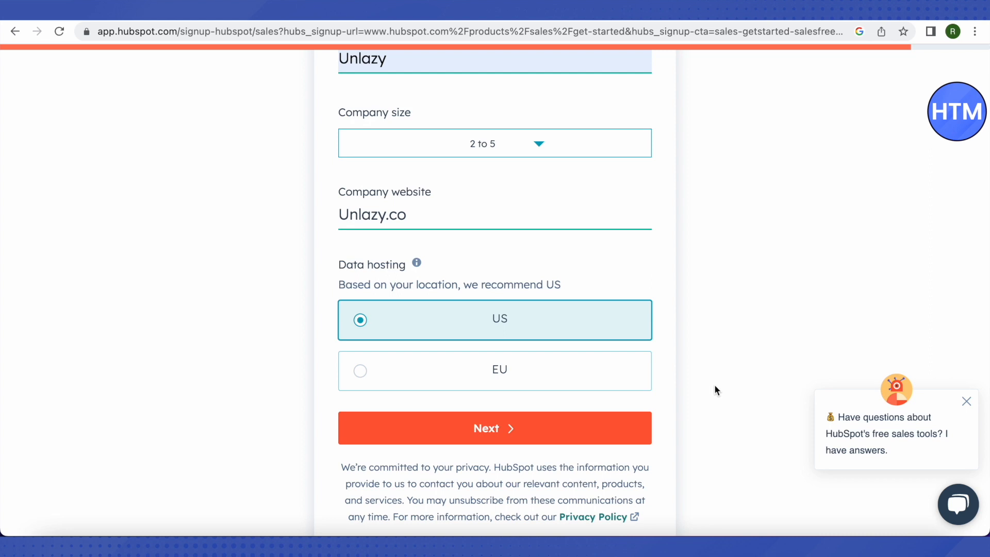
{"action": "left_click", "coordinate": [490, 433]}
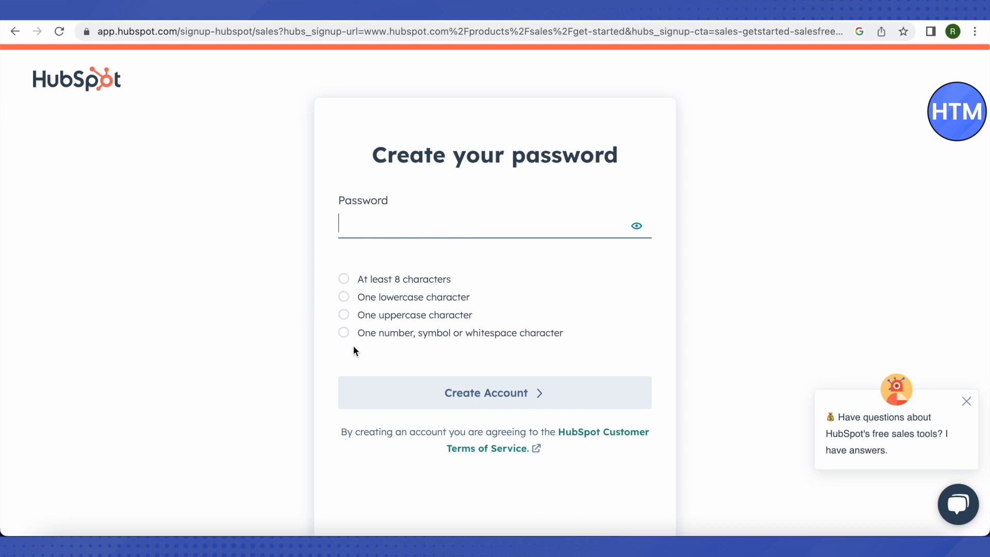
Create the account with a password that meets all listed requirements and choose "I have never used a CRM before"
{"action": "type", "text": "••••••••"}
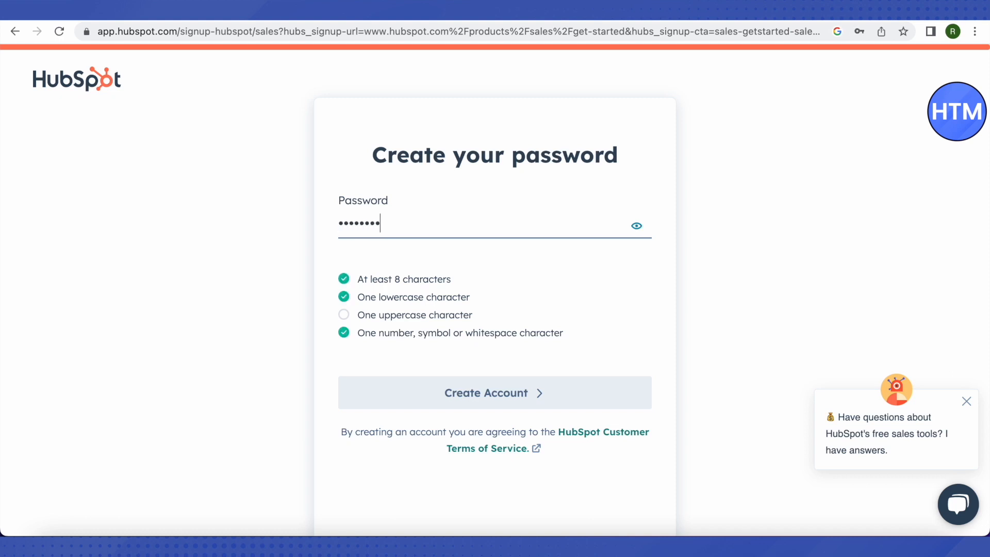
{"action": "type", "text": "••"}
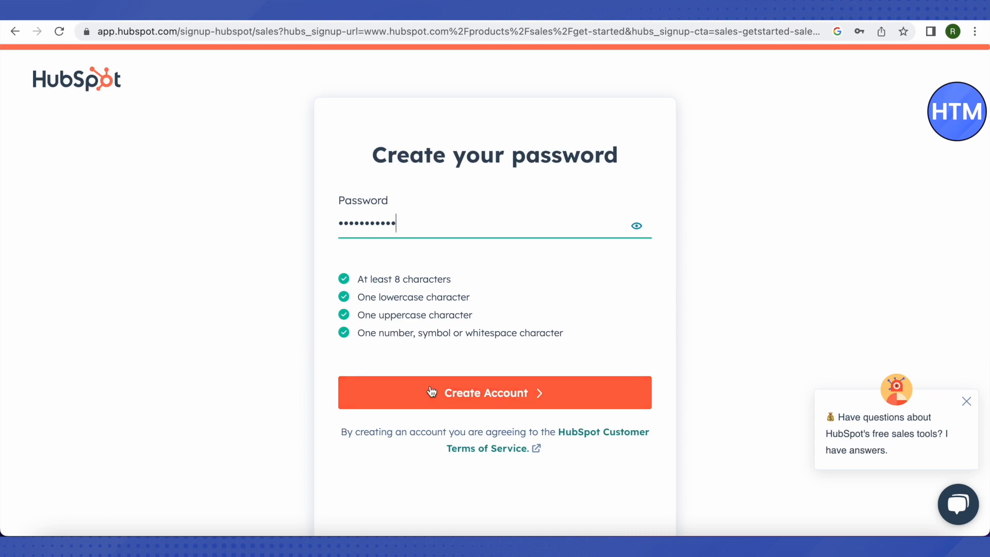
{"action": "left_click", "coordinate": [512, 400]}
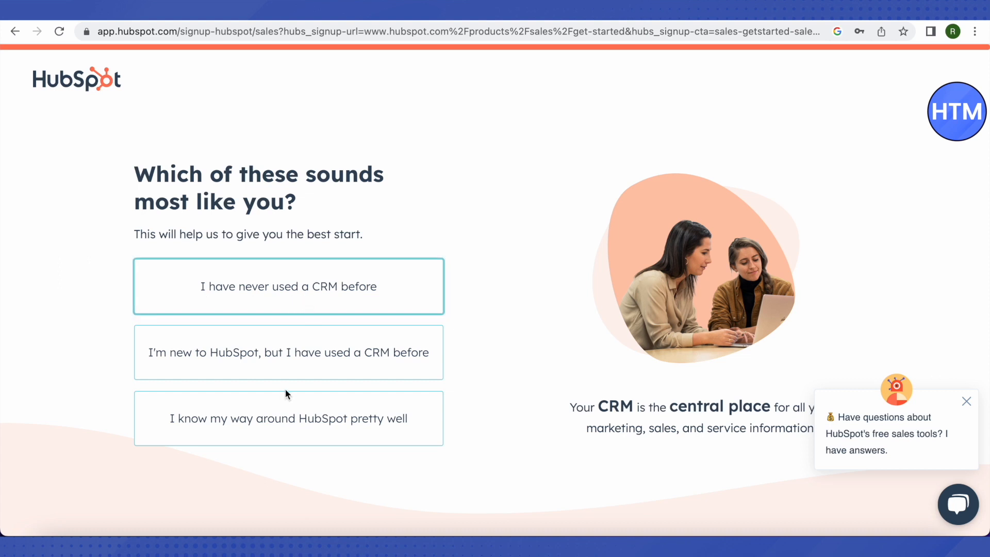
{"action": "left_click", "coordinate": [311, 301]}
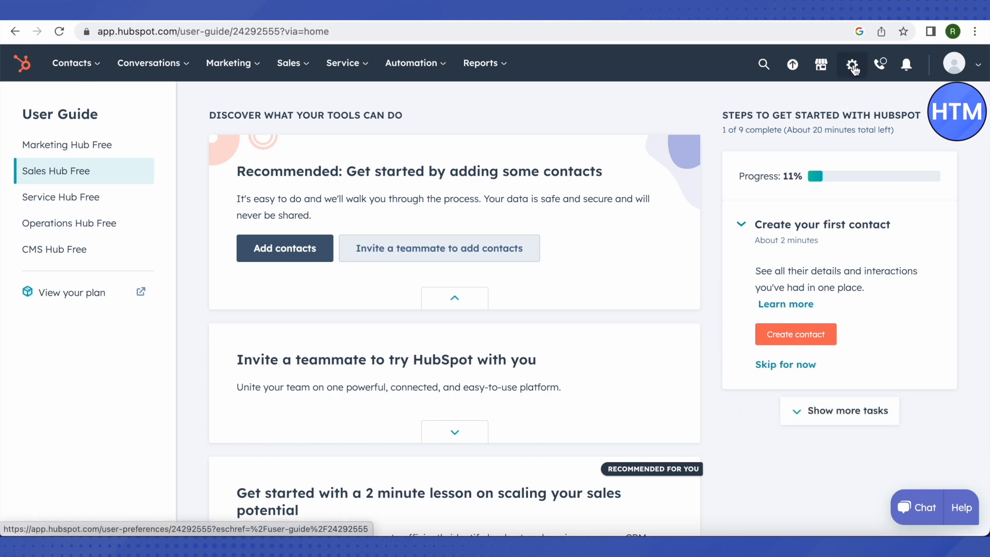
Go to the teams section of the Users & Teams settings and try to create a team
{"action": "left_click", "coordinate": [853, 67]}
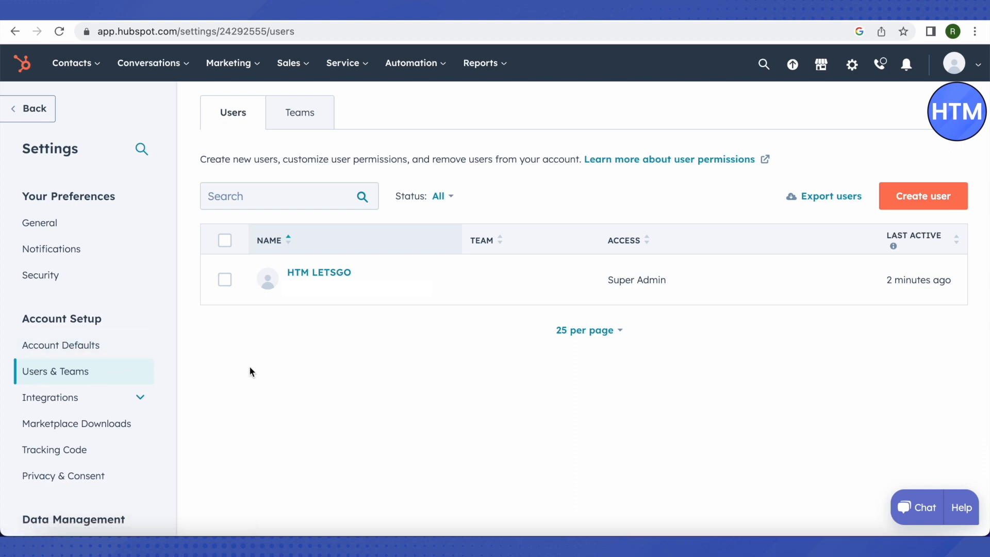
{"action": "left_click", "coordinate": [303, 124]}
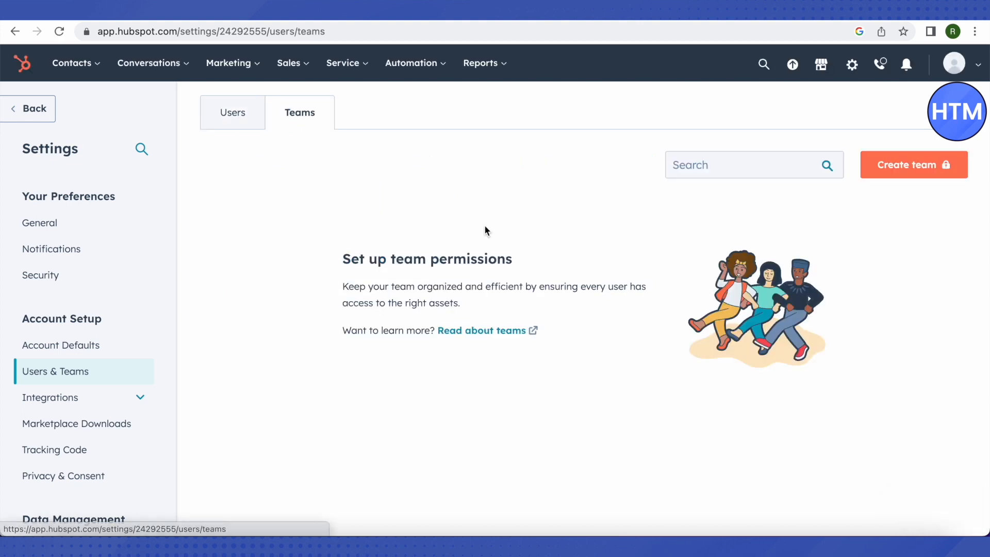
{"action": "left_click", "coordinate": [902, 172]}
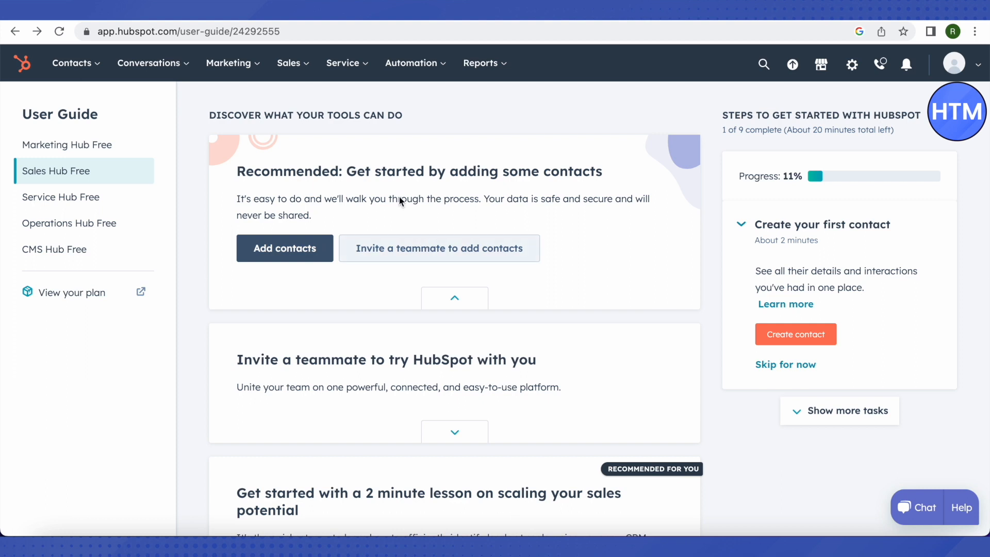
{"action": "left_click", "coordinate": [88, 69]}
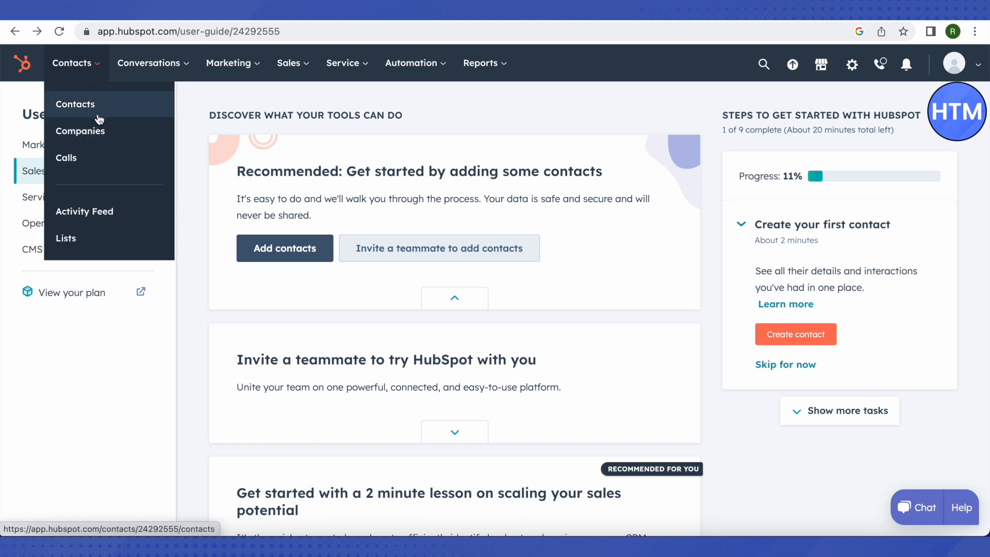
{"action": "left_click", "coordinate": [192, 119]}
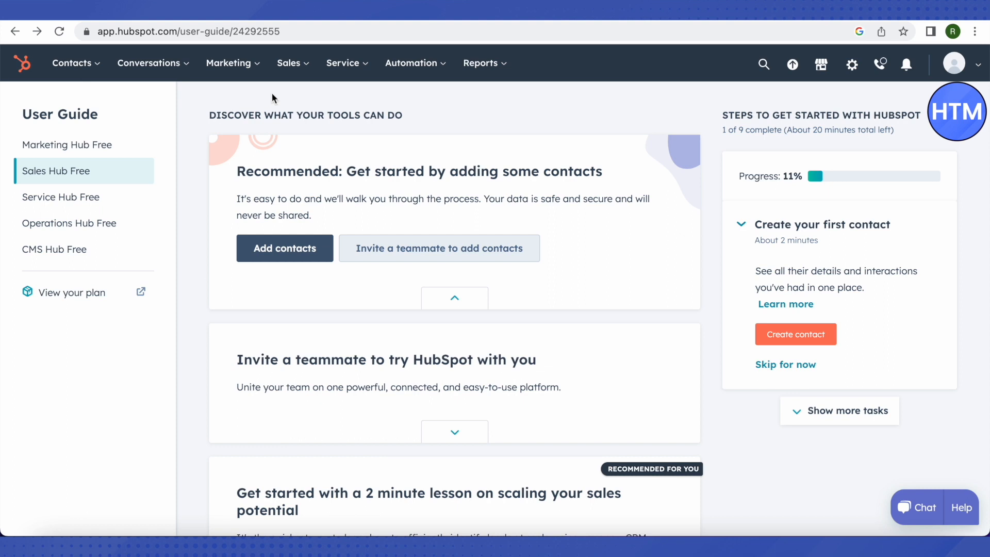
Open the sales Deals page and compare its board and list views, ending in the list view
{"action": "left_click", "coordinate": [294, 69]}
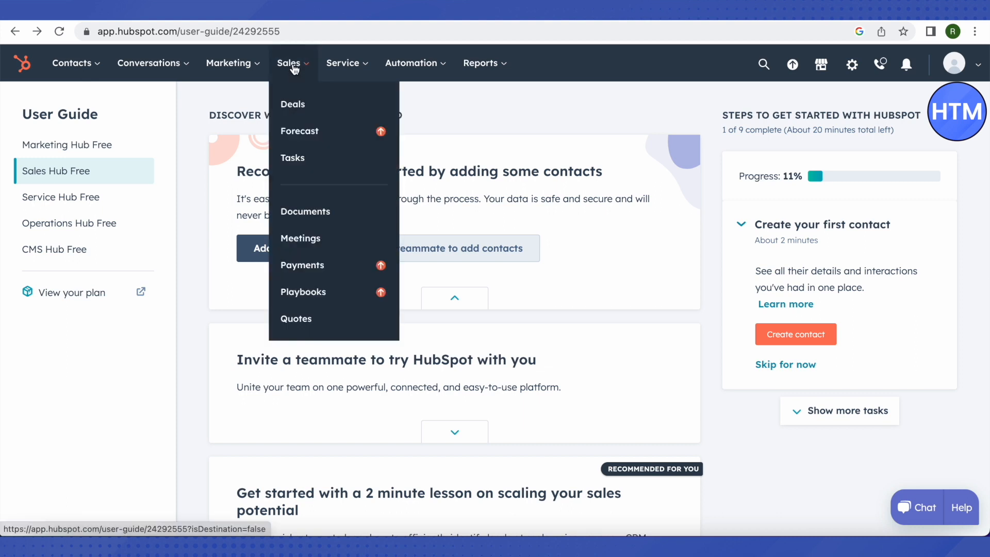
{"action": "left_click", "coordinate": [301, 111]}
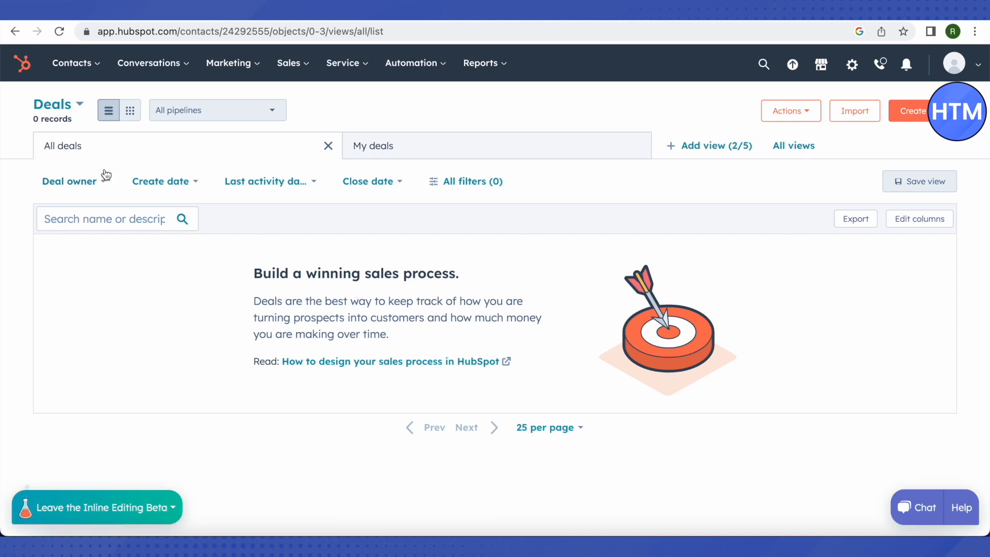
{"action": "left_click", "coordinate": [130, 111]}
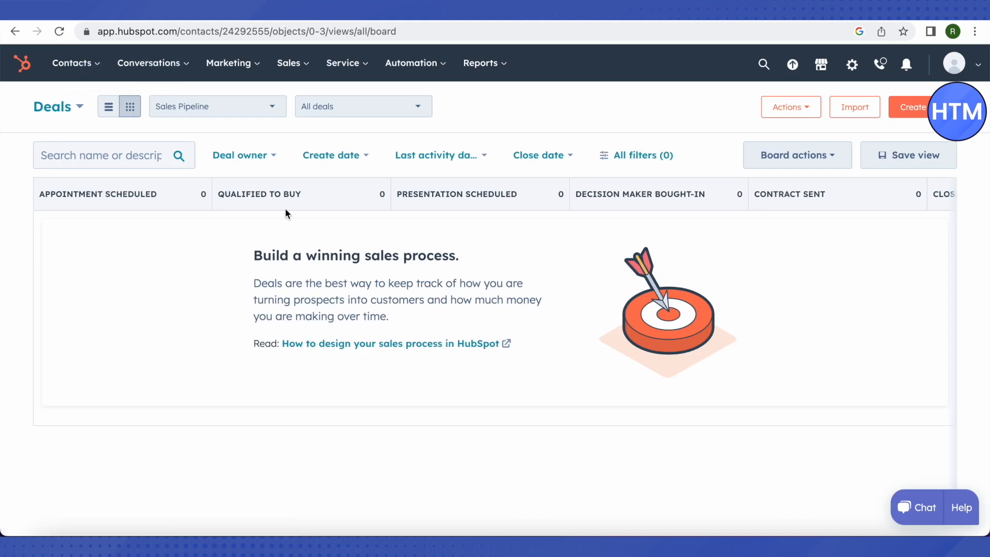
{"action": "scroll", "coordinate": [364, 205], "scroll_direction": "left", "scroll_amount": 5}
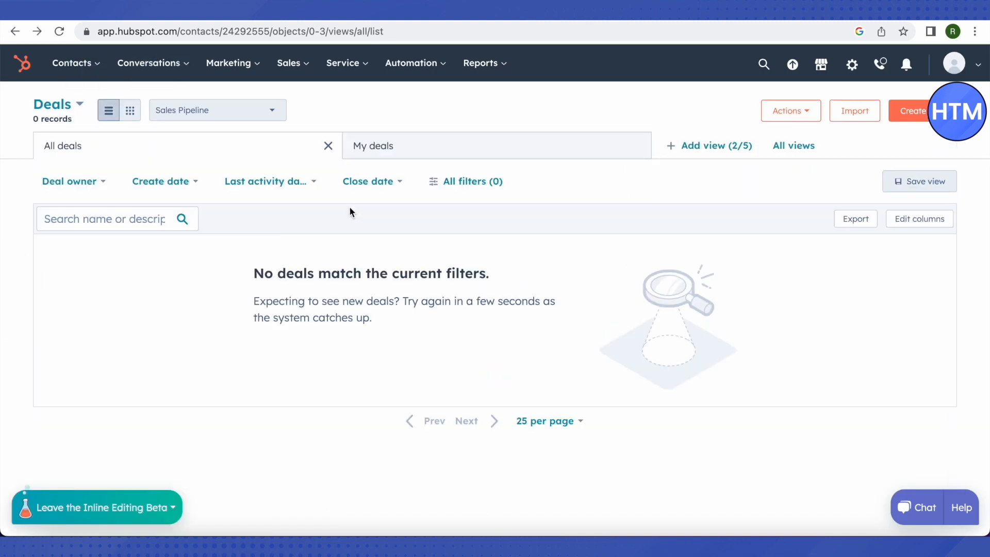
{"action": "left_click", "coordinate": [131, 116]}
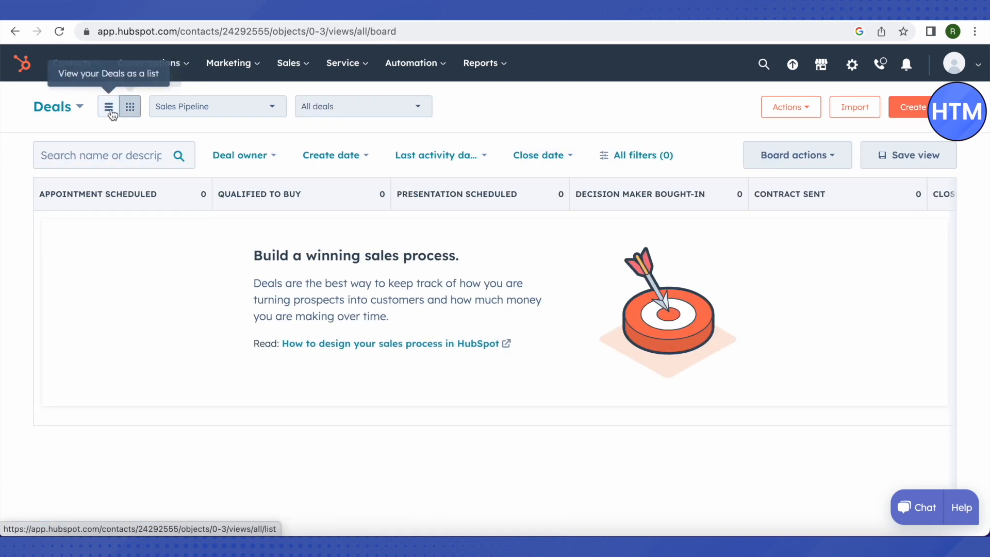
{"action": "left_click", "coordinate": [110, 112]}
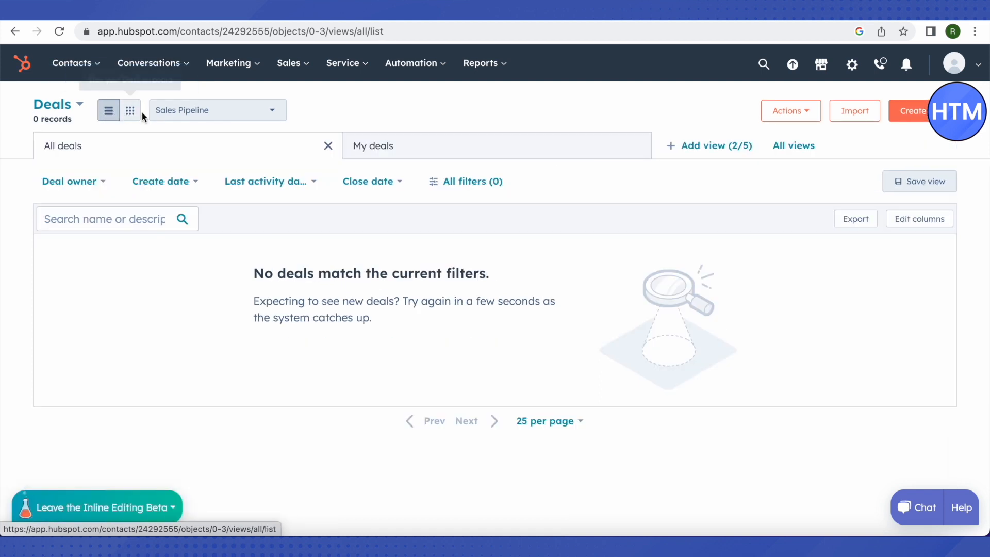
Switch the deals between list and board view, ending in the board, and look across all pipeline stage columns
{"action": "left_click", "coordinate": [133, 115]}
{"action": "left_click", "coordinate": [109, 111]}
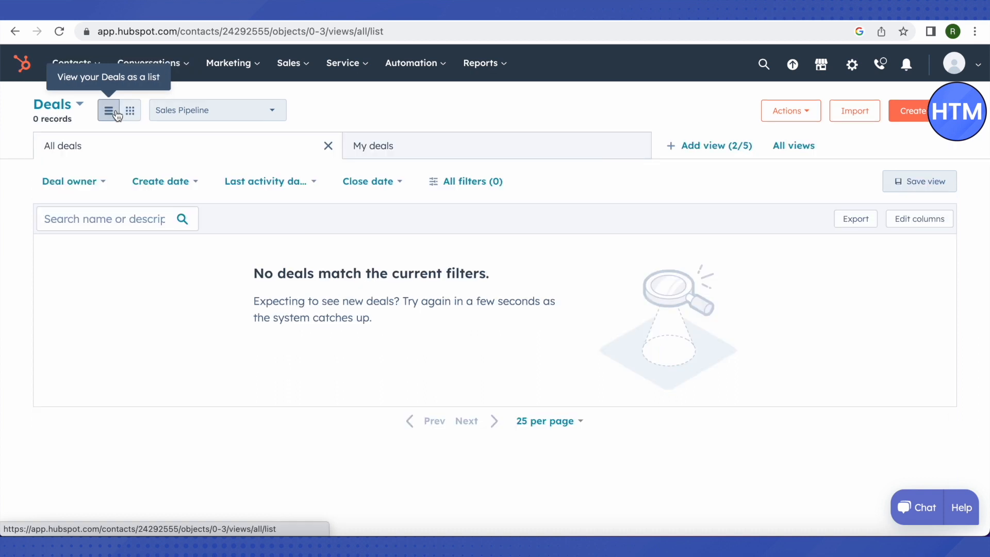
{"action": "left_click", "coordinate": [129, 113]}
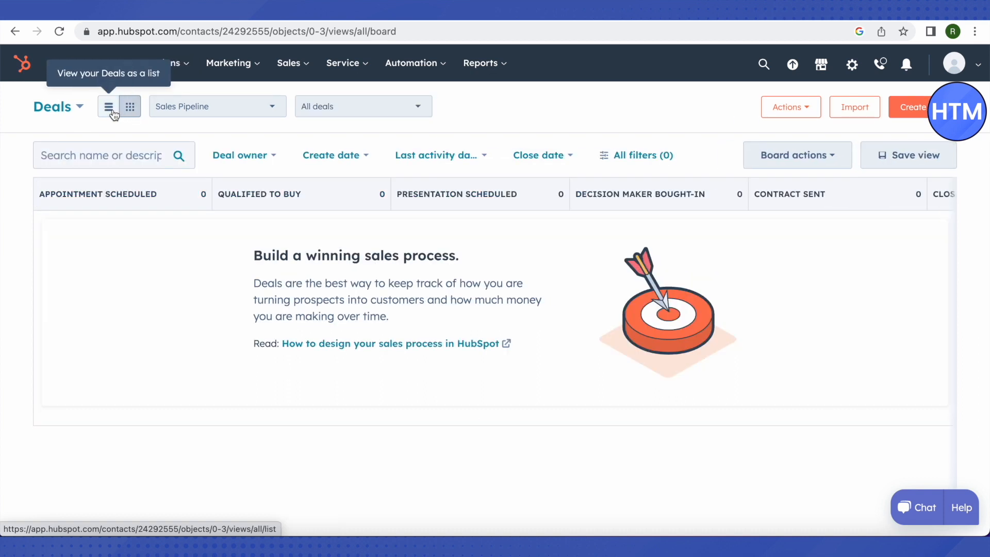
{"action": "left_click", "coordinate": [119, 112]}
{"action": "left_click", "coordinate": [129, 113]}
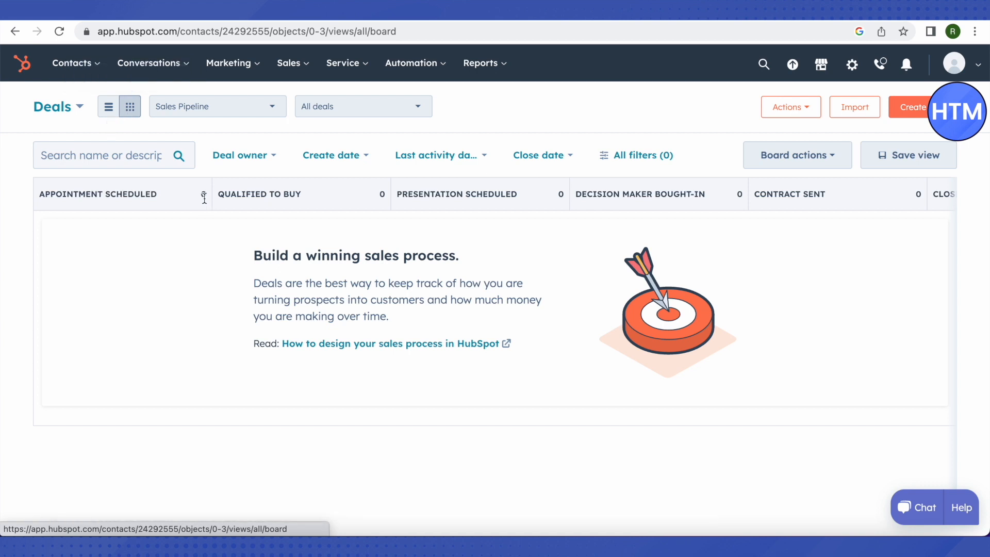
{"action": "scroll", "coordinate": [204, 198], "scroll_direction": "right", "scroll_amount": 6}
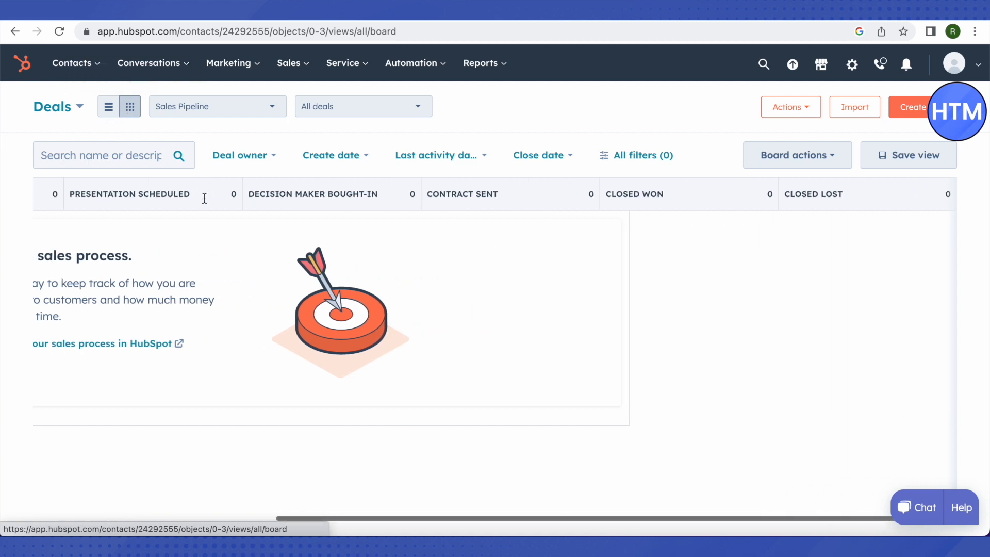
{"action": "scroll", "coordinate": [205, 201], "scroll_direction": "left", "scroll_amount": 6}
{"action": "scroll", "coordinate": [254, 198], "scroll_direction": "right", "scroll_amount": 3}
{"action": "scroll", "coordinate": [254, 198], "scroll_direction": "left", "scroll_amount": 3}
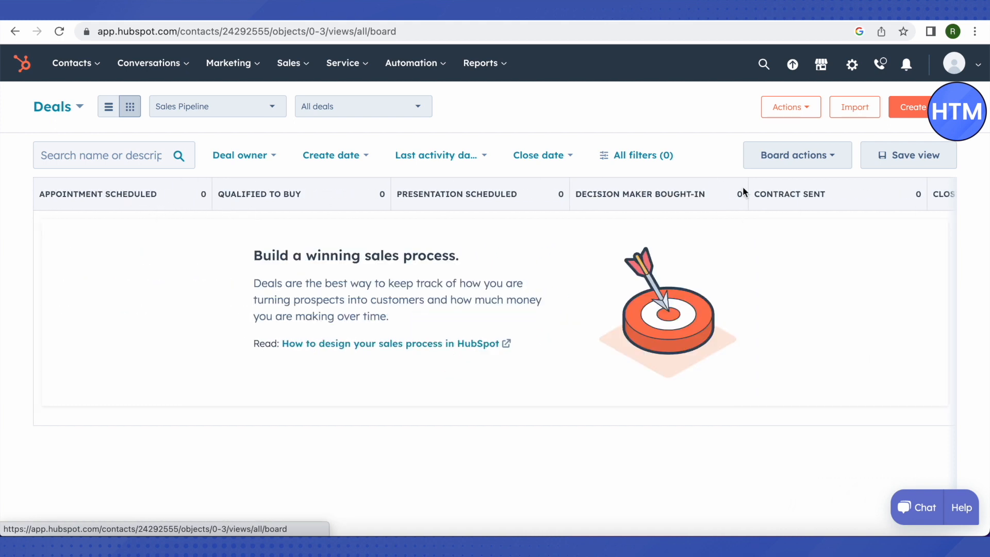
Open the stage settings of the Sales Pipeline from the deals board and review the deal stages and their probabilities
{"action": "left_click", "coordinate": [818, 156]}
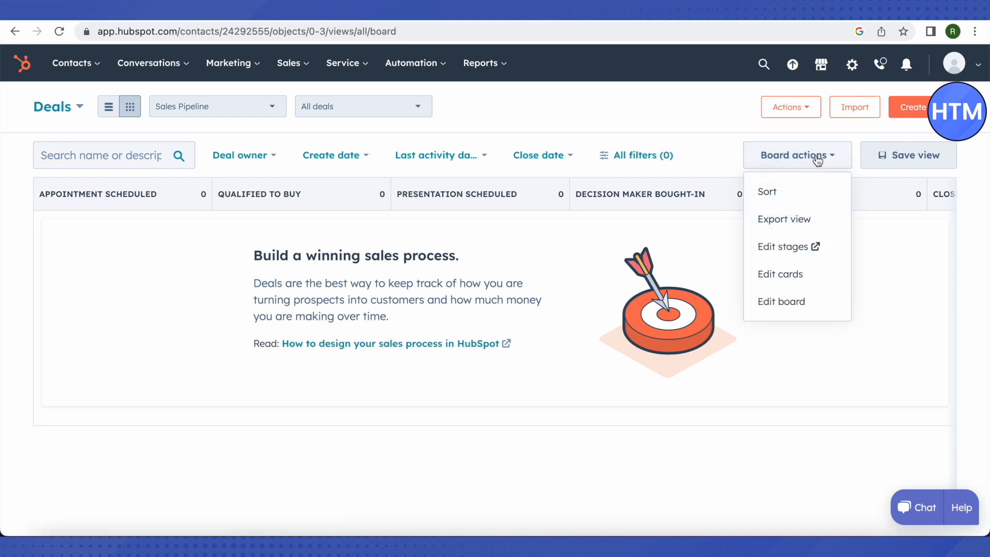
{"action": "left_click", "coordinate": [785, 249]}
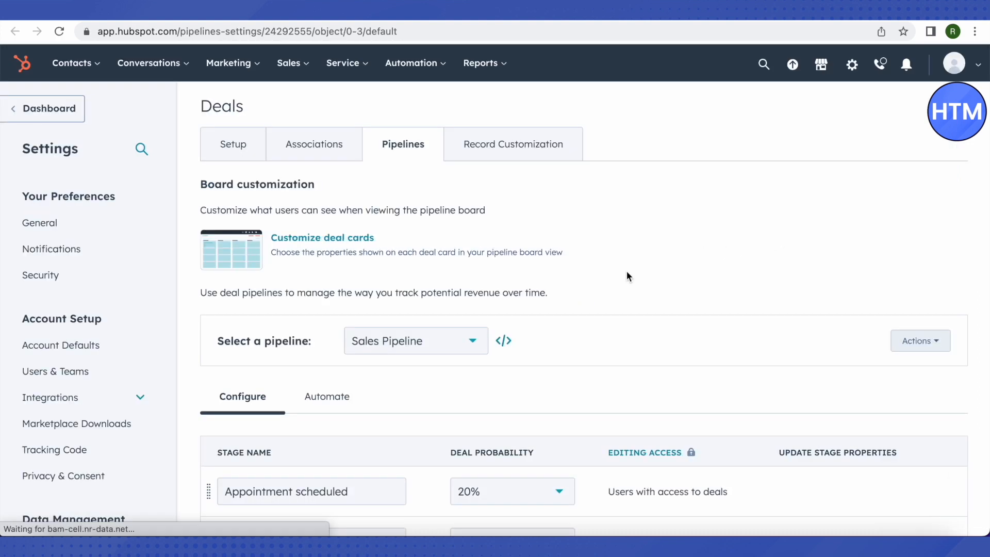
{"action": "scroll", "coordinate": [451, 309], "scroll_direction": "down", "scroll_amount": 4}
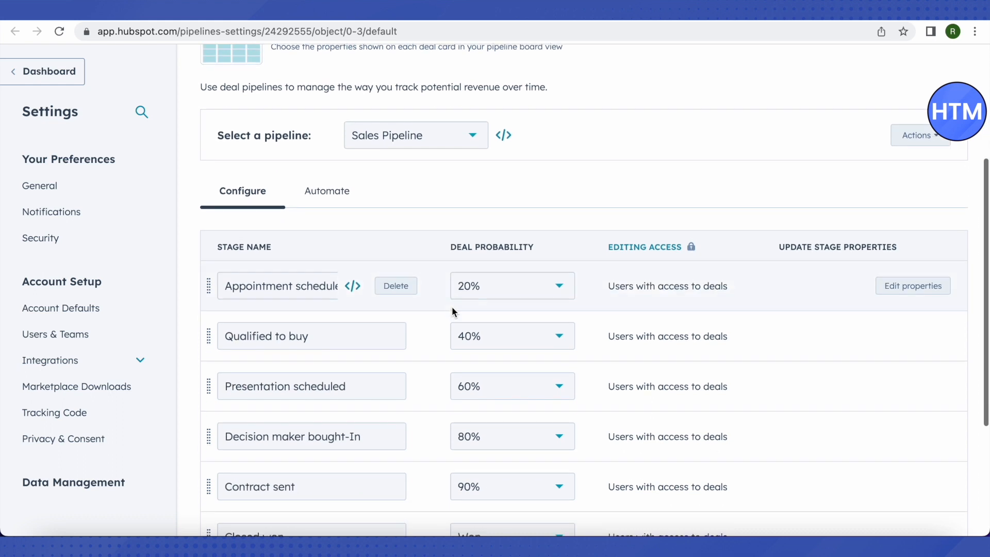
{"action": "scroll", "coordinate": [452, 309], "scroll_direction": "down", "scroll_amount": 2}
{"action": "scroll", "coordinate": [421, 294], "scroll_direction": "down", "scroll_amount": 5}
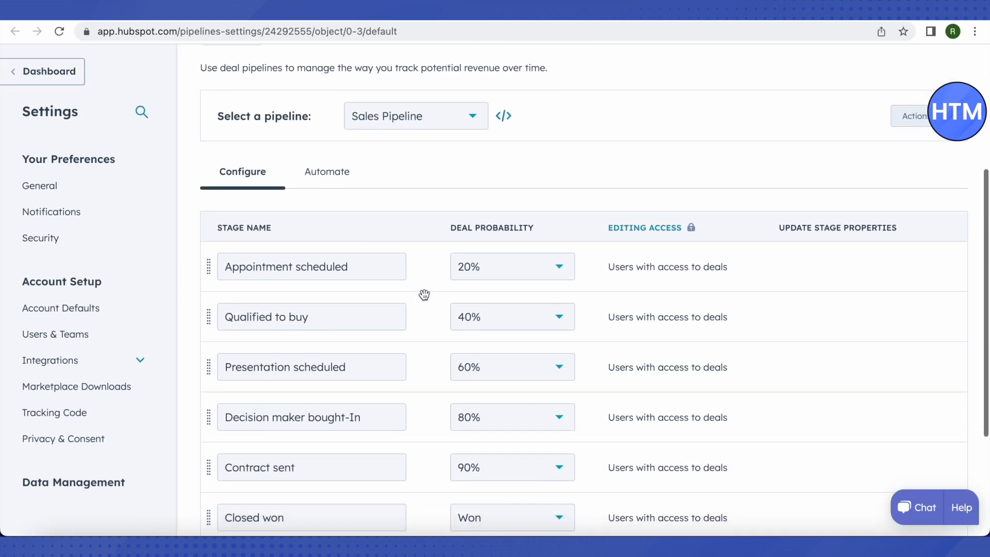
{"action": "scroll", "coordinate": [425, 294], "scroll_direction": "down", "scroll_amount": 2}
{"action": "scroll", "coordinate": [429, 294], "scroll_direction": "up", "scroll_amount": 2}
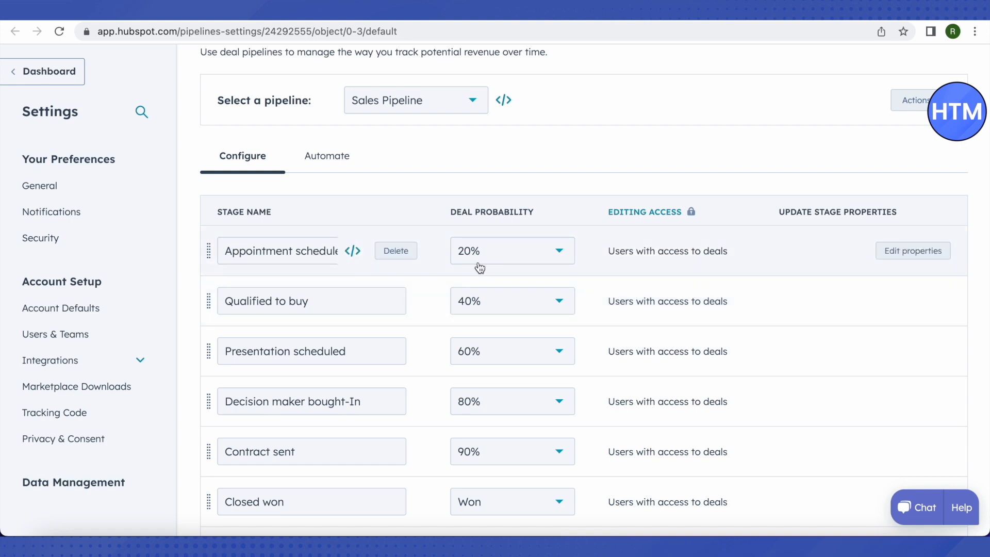
{"action": "scroll", "coordinate": [494, 265], "scroll_direction": "down", "scroll_amount": 2}
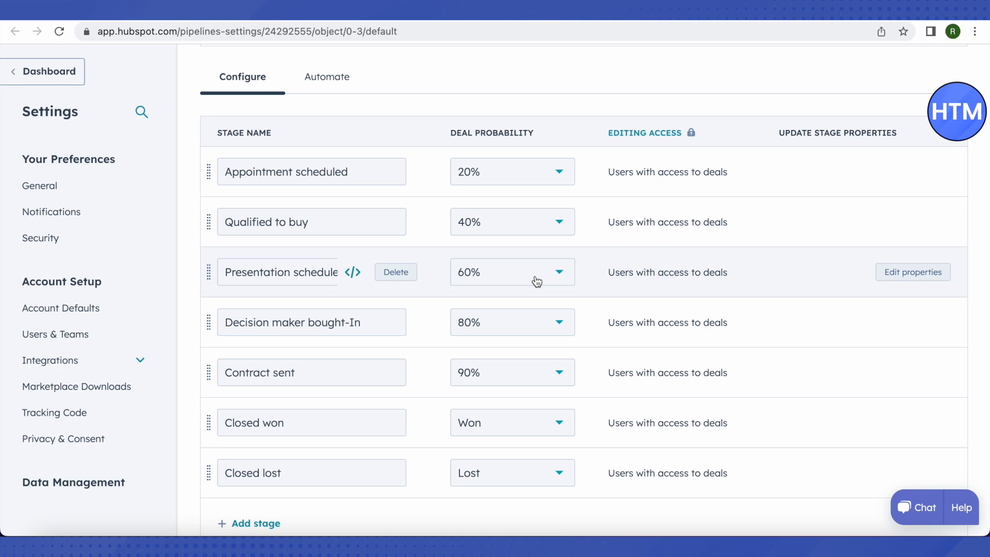
{"action": "scroll", "coordinate": [534, 290], "scroll_direction": "down", "scroll_amount": 1}
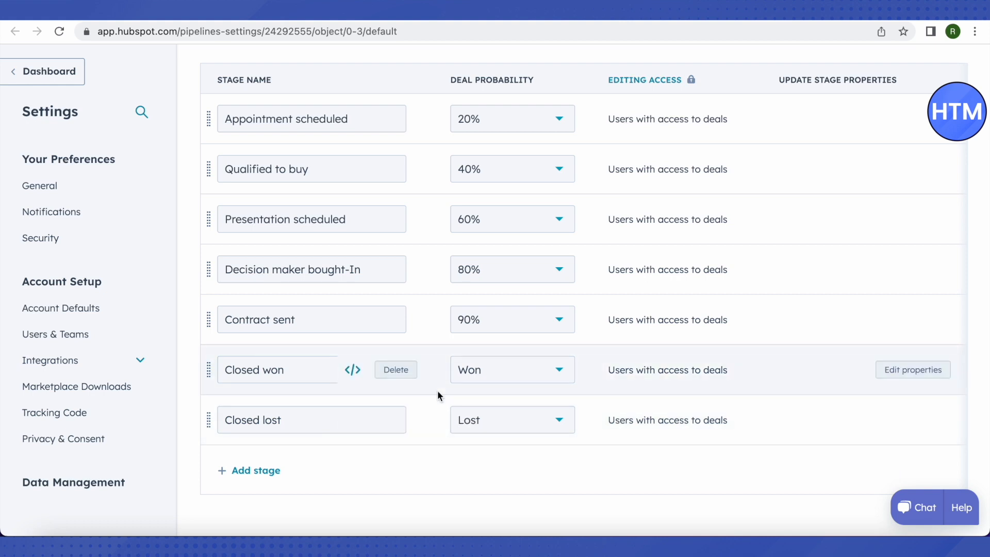
{"action": "scroll", "coordinate": [437, 391], "scroll_direction": "up", "scroll_amount": 5}
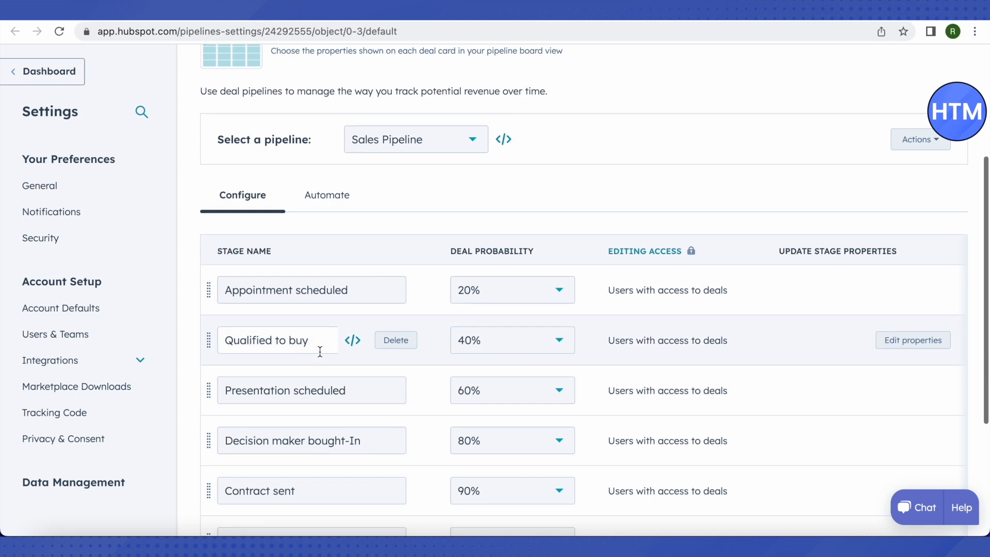
{"action": "scroll", "coordinate": [342, 313], "scroll_direction": "down", "scroll_amount": 1}
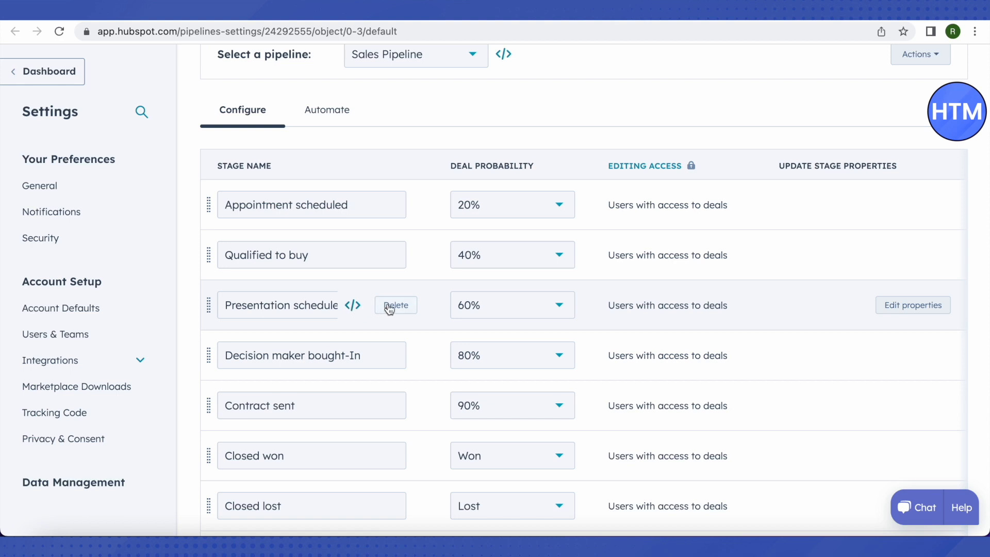
{"action": "scroll", "coordinate": [437, 299], "scroll_direction": "down", "scroll_amount": 3}
{"action": "scroll", "coordinate": [490, 325], "scroll_direction": "up", "scroll_amount": 3}
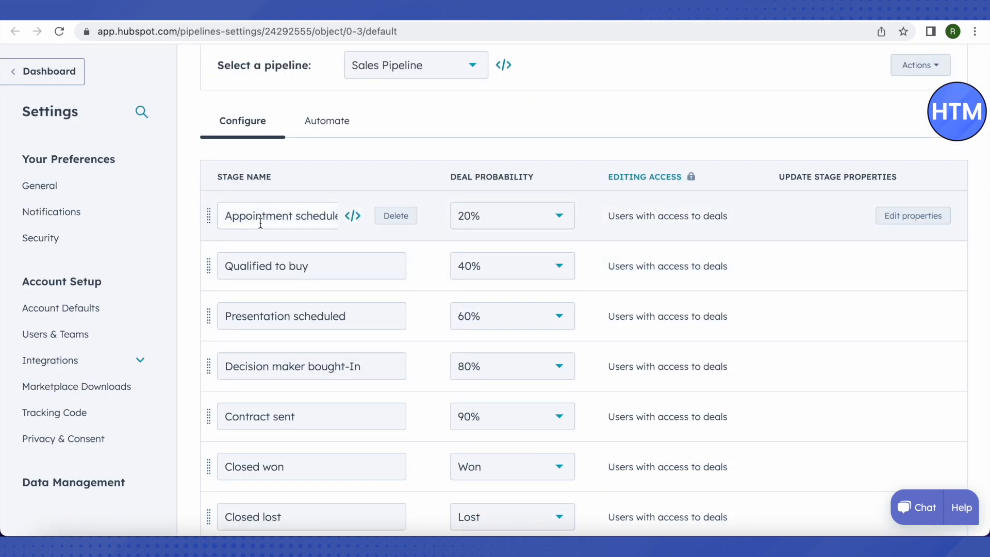
Rename the "Appointment scheduled" deal stage to "Prospect" and save the pipeline
{"action": "triple_click", "coordinate": [295, 221]}
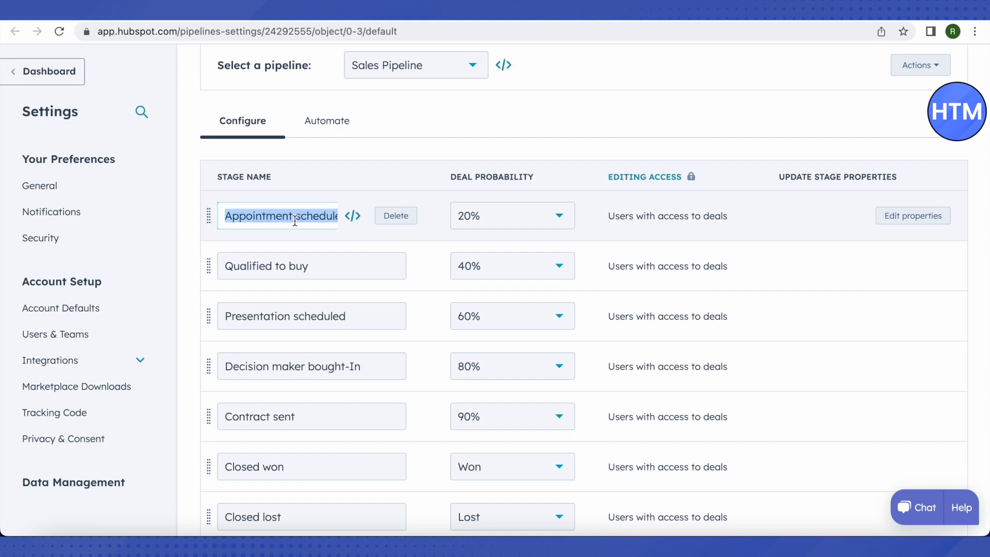
{"action": "type", "text": "Prospect"}
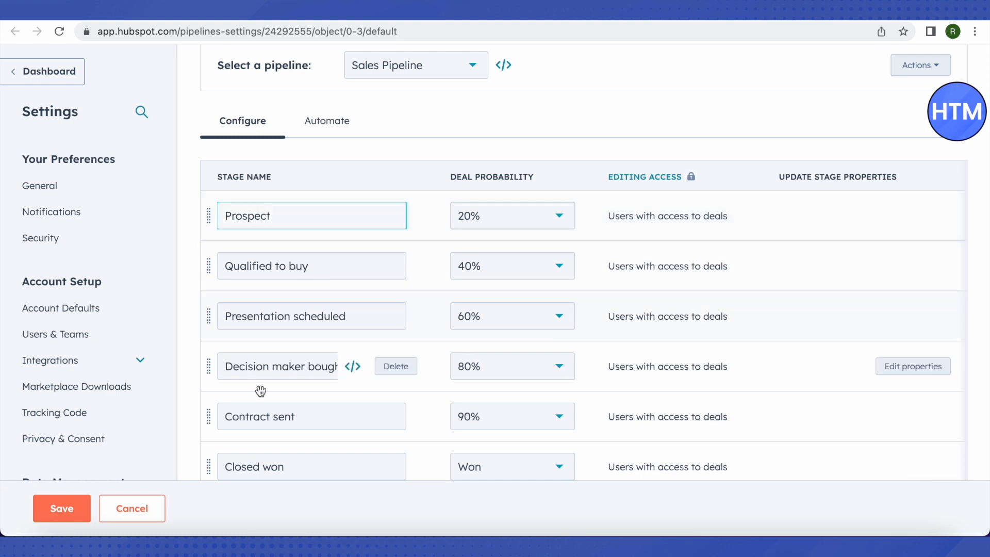
{"action": "left_click", "coordinate": [50, 513]}
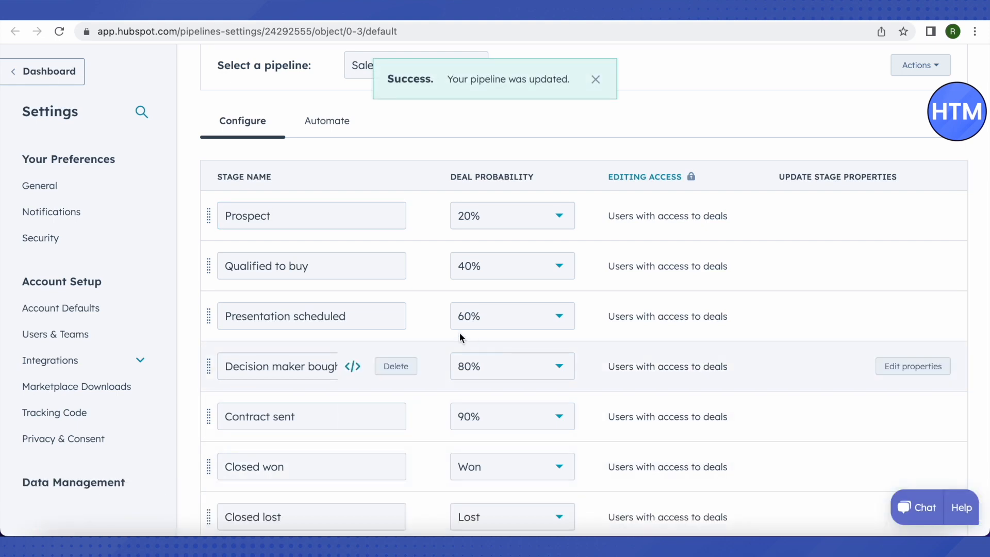
Examine the Sales Pipeline's automation options for each deal stage and return to the stage configuration
{"action": "scroll", "coordinate": [468, 386], "scroll_direction": "down", "scroll_amount": 5}
{"action": "scroll", "coordinate": [430, 319], "scroll_direction": "up", "scroll_amount": 3}
{"action": "scroll", "coordinate": [430, 319], "scroll_direction": "up", "scroll_amount": 4}
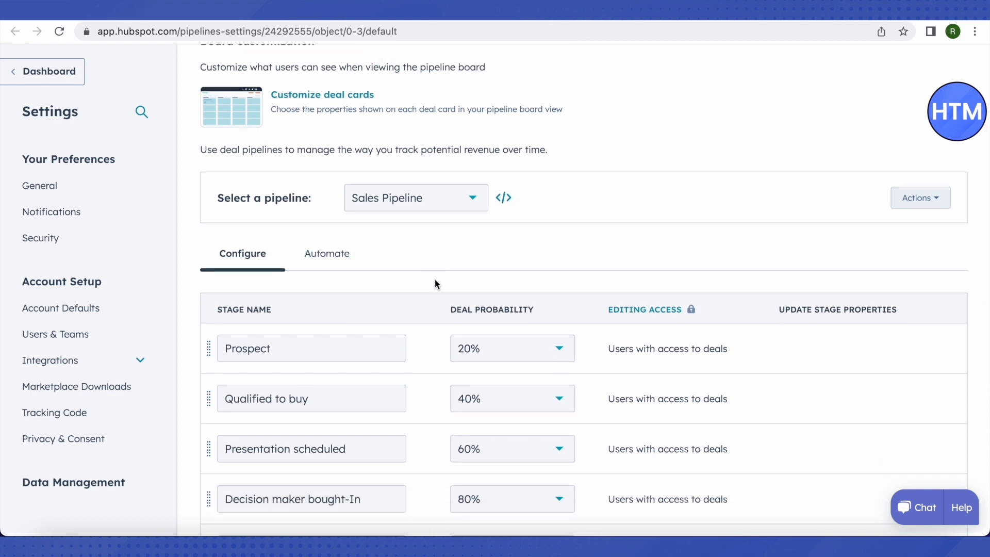
{"action": "scroll", "coordinate": [433, 283], "scroll_direction": "down", "scroll_amount": 1}
{"action": "left_click", "coordinate": [330, 221]}
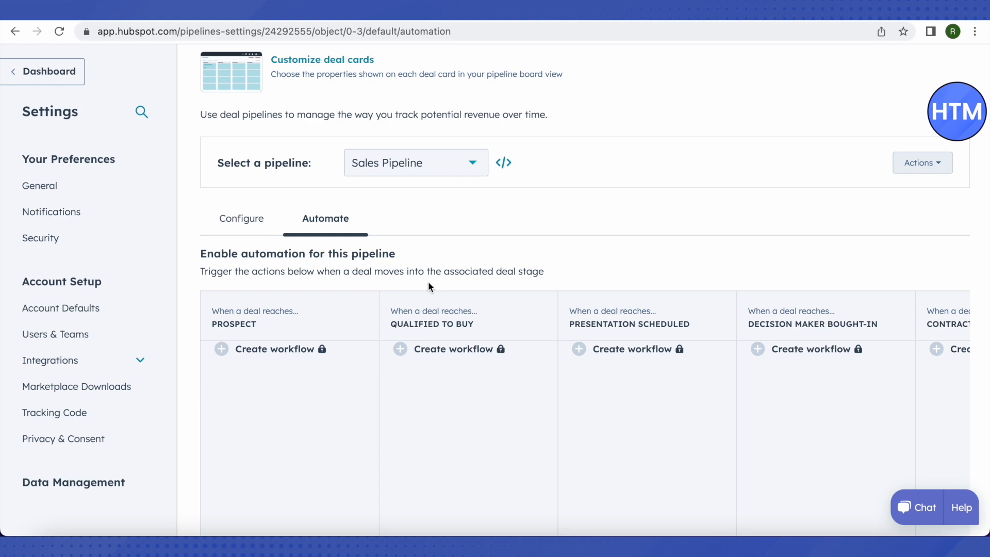
{"action": "scroll", "coordinate": [556, 301], "scroll_direction": "down", "scroll_amount": 2}
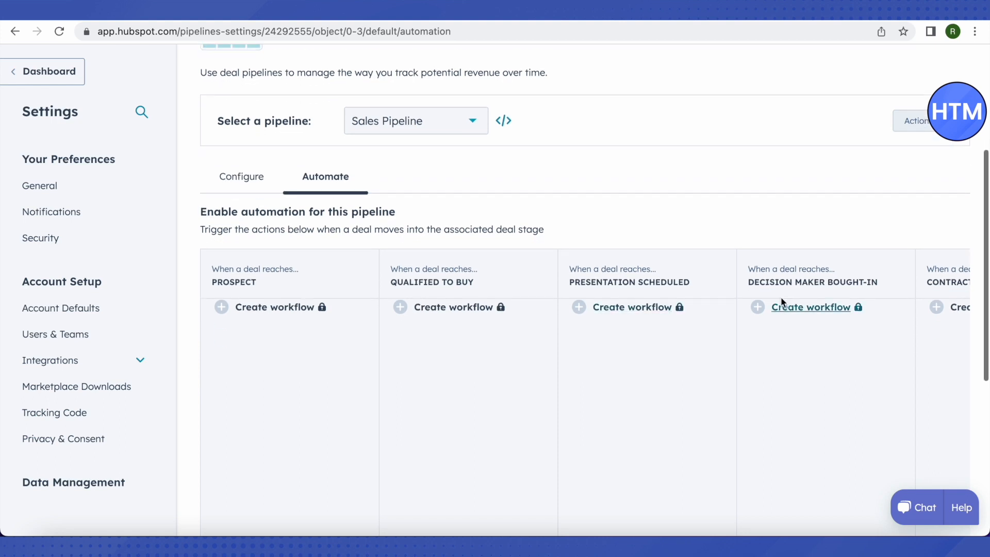
{"action": "scroll", "coordinate": [725, 302], "scroll_direction": "right", "scroll_amount": 9}
{"action": "scroll", "coordinate": [723, 302], "scroll_direction": "down", "scroll_amount": 1}
{"action": "scroll", "coordinate": [723, 302], "scroll_direction": "left", "scroll_amount": 9}
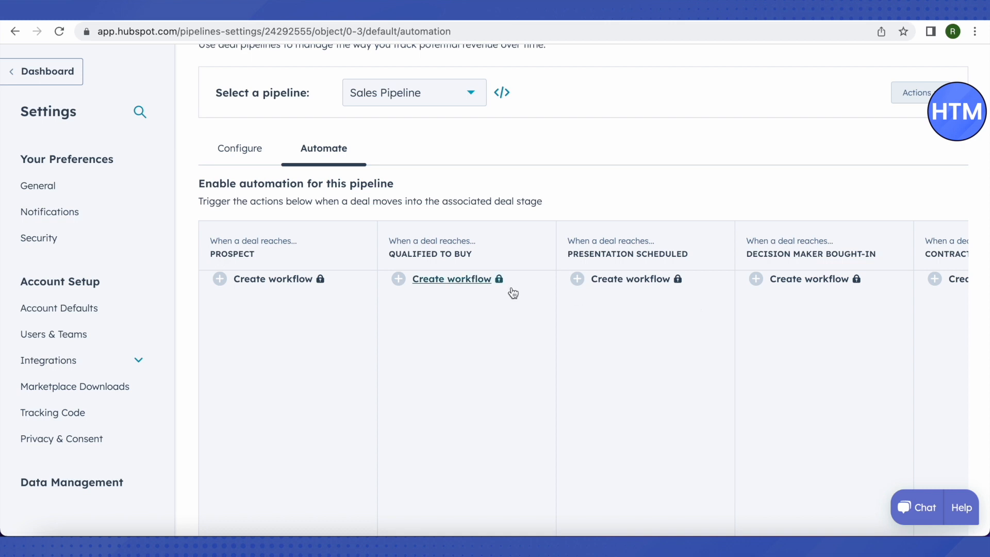
{"action": "left_click", "coordinate": [242, 154]}
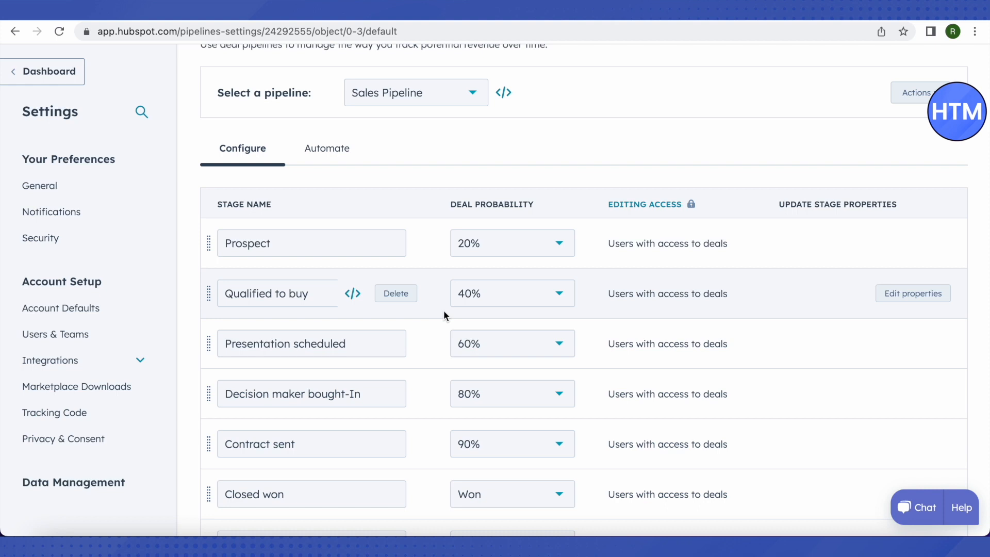
Leave the pipeline settings for the dashboard and go back to the sales Deals board
{"action": "scroll", "coordinate": [452, 308], "scroll_direction": "up", "scroll_amount": 5}
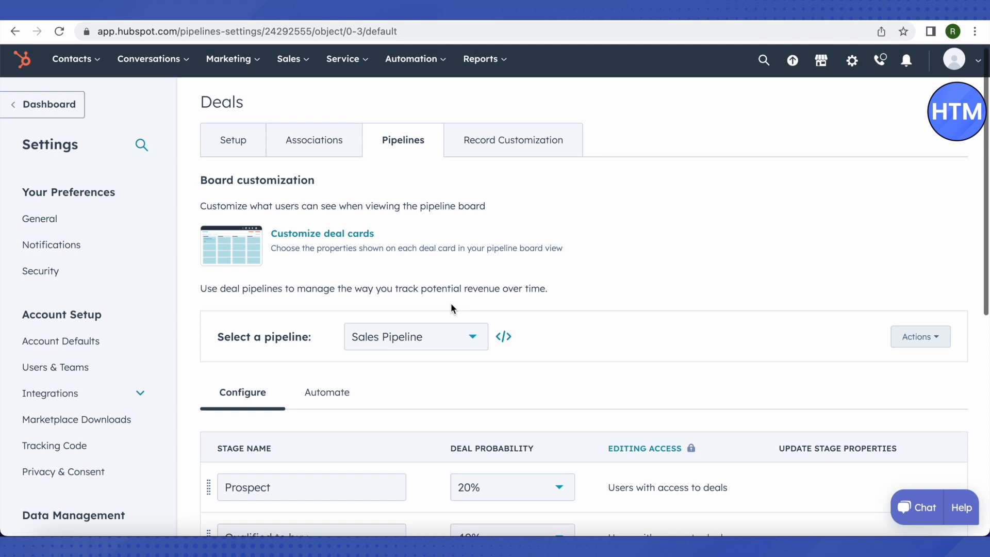
{"action": "left_click", "coordinate": [46, 117]}
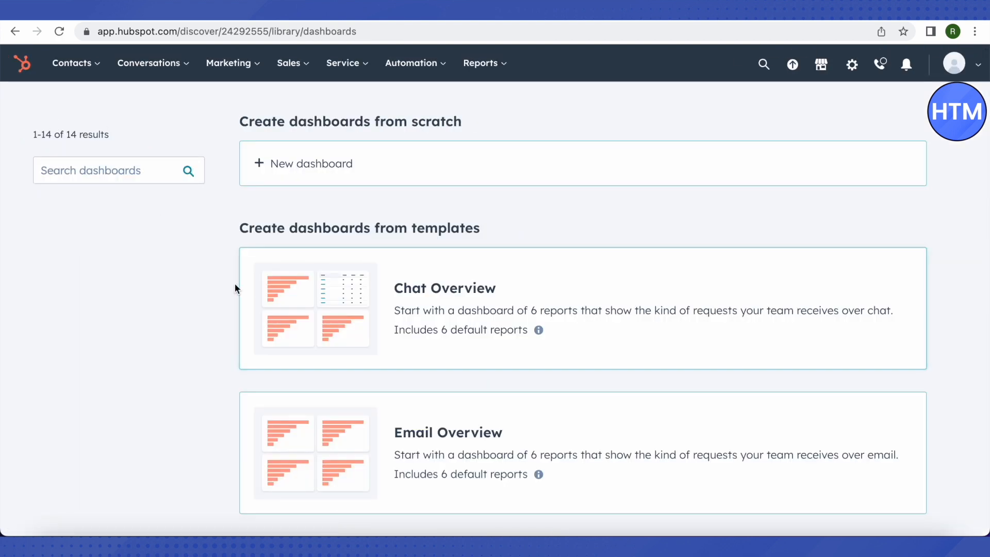
{"action": "mouse_move", "coordinate": [287, 63]}
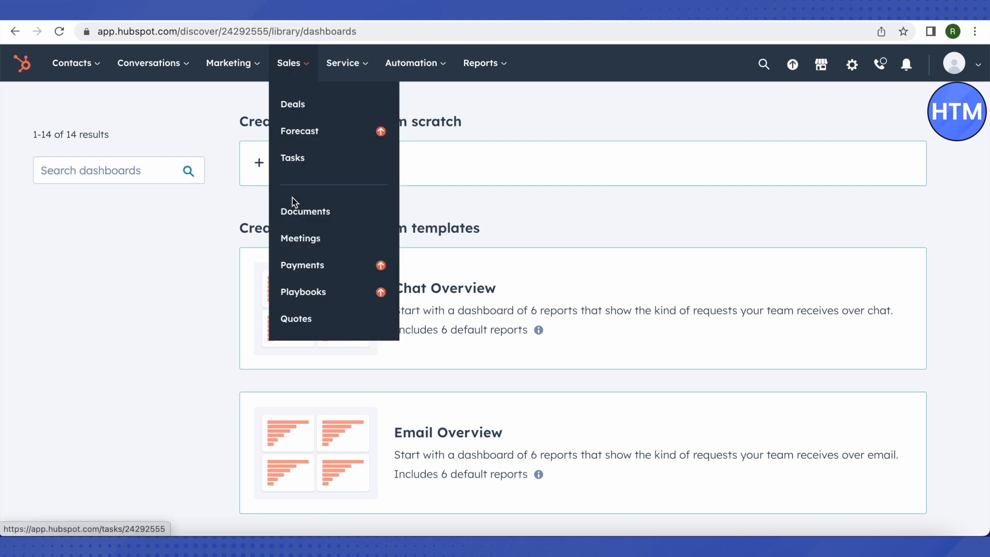
{"action": "left_click", "coordinate": [289, 102]}
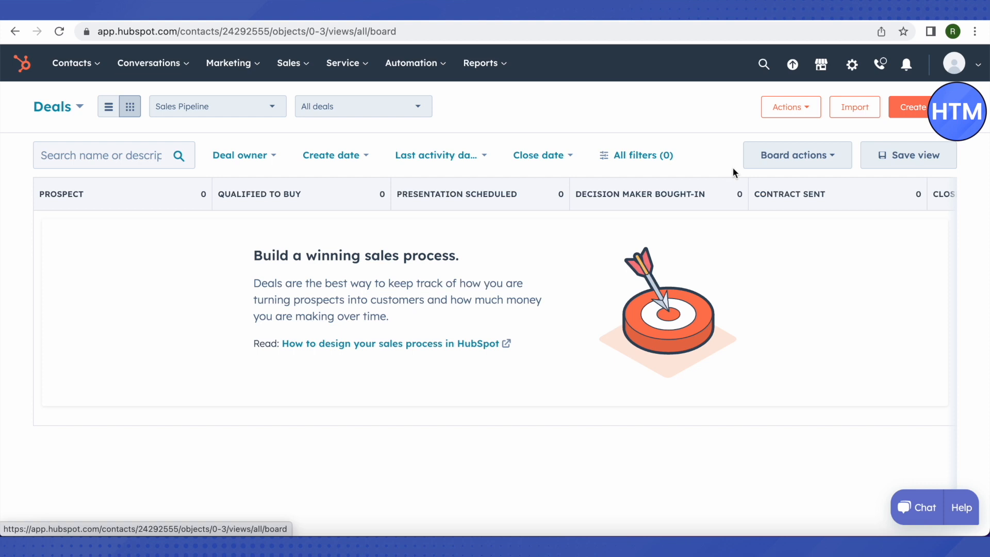
Start a new deal named "Stock Portfolio MGt" and assign it to the Sales Pipeline
{"action": "left_click", "coordinate": [912, 107]}
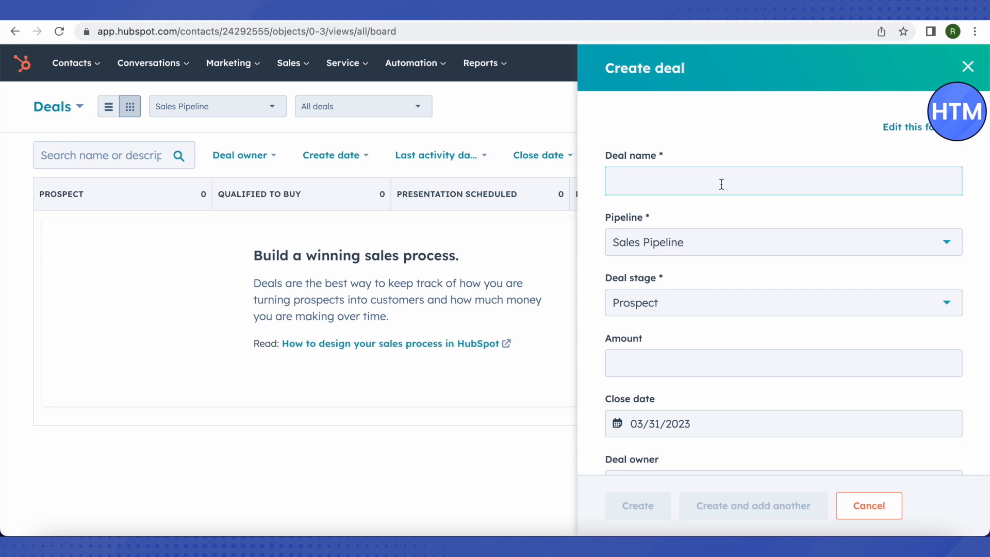
{"action": "type", "text": "Stock P"}
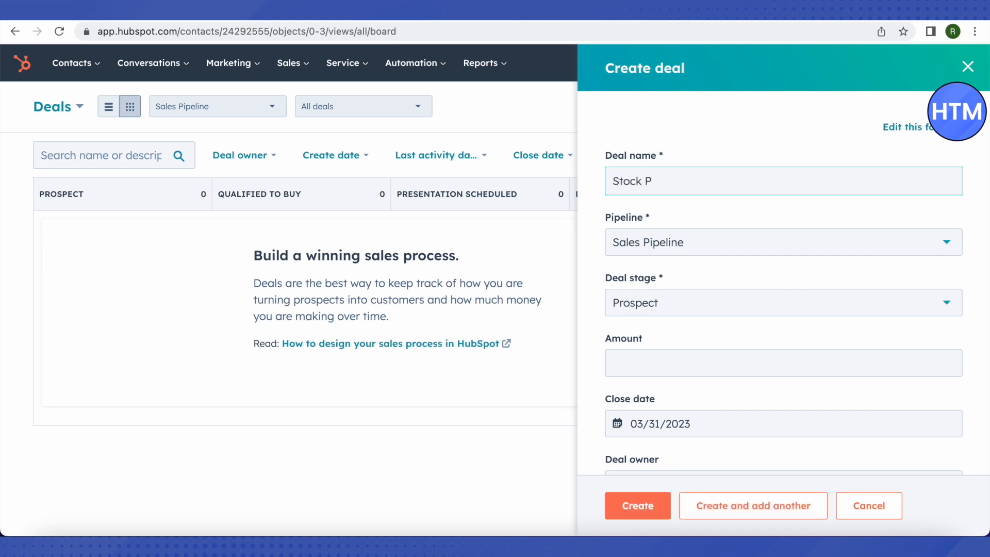
{"action": "type", "text": "ortfolio M"}
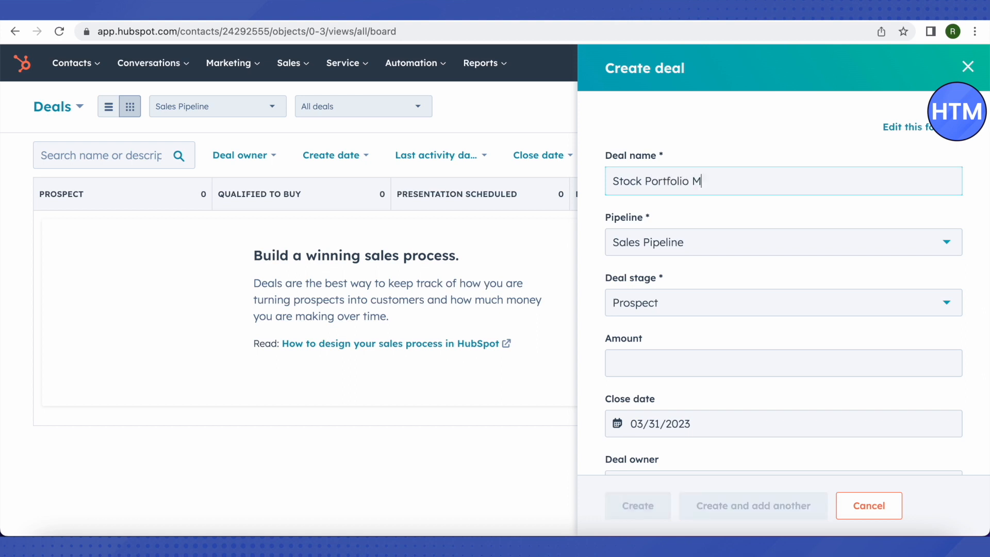
{"action": "left_click", "coordinate": [692, 251]}
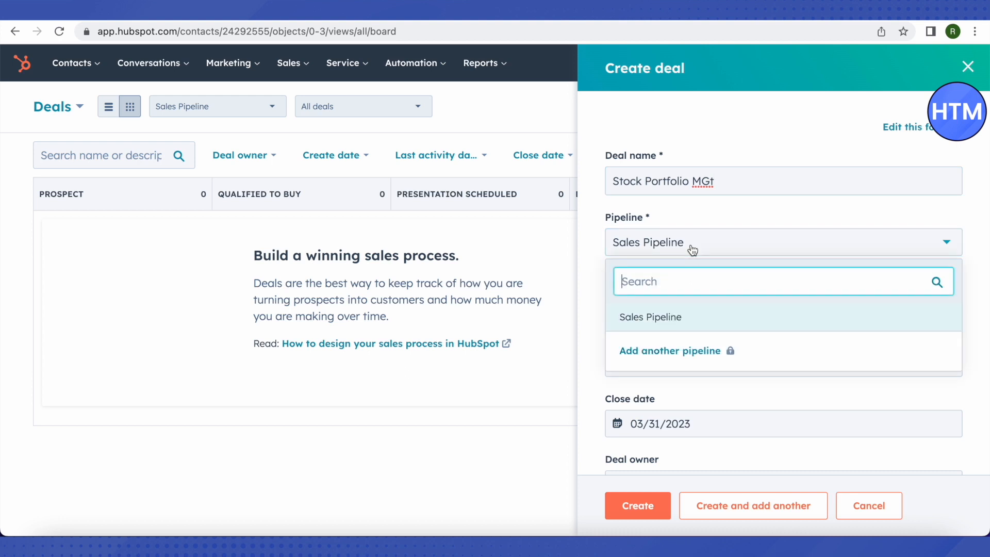
{"action": "left_click", "coordinate": [665, 322]}
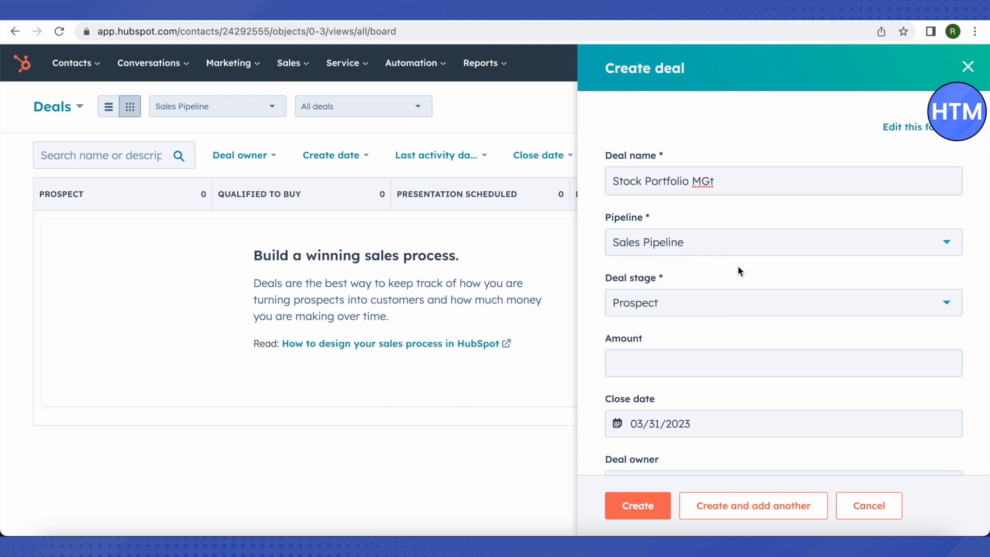
Set the new deal's stage to "Presentation scheduled"
{"action": "left_click", "coordinate": [727, 308]}
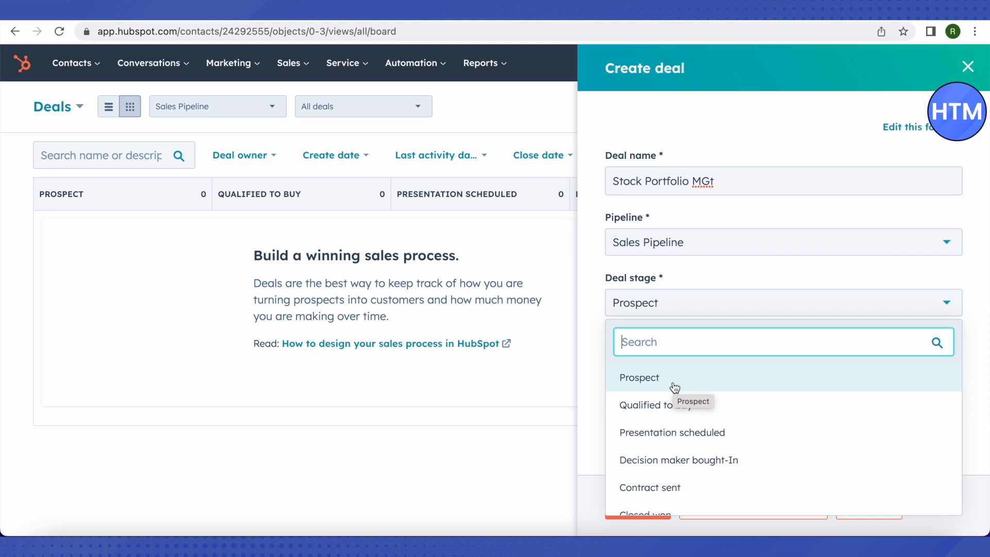
{"action": "scroll", "coordinate": [732, 411], "scroll_direction": "down", "scroll_amount": 1}
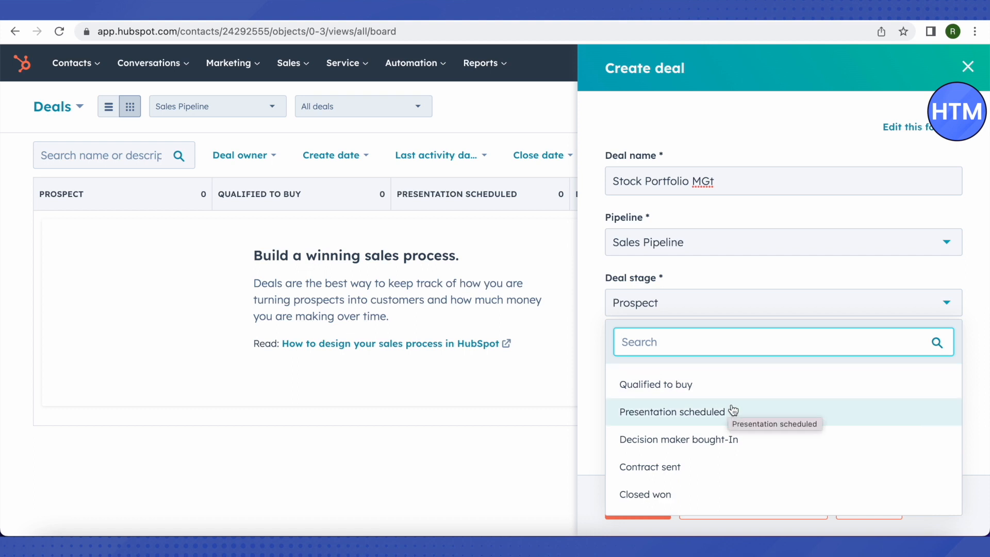
{"action": "left_click", "coordinate": [681, 412]}
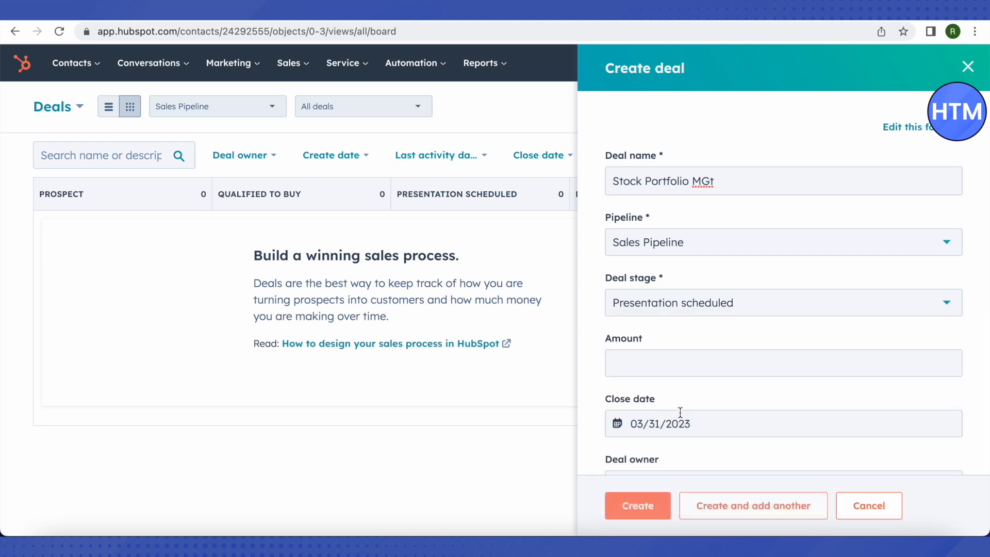
Give the new deal an amount of $10,000 and a close date of 04/05/2023
{"action": "left_click", "coordinate": [665, 367]}
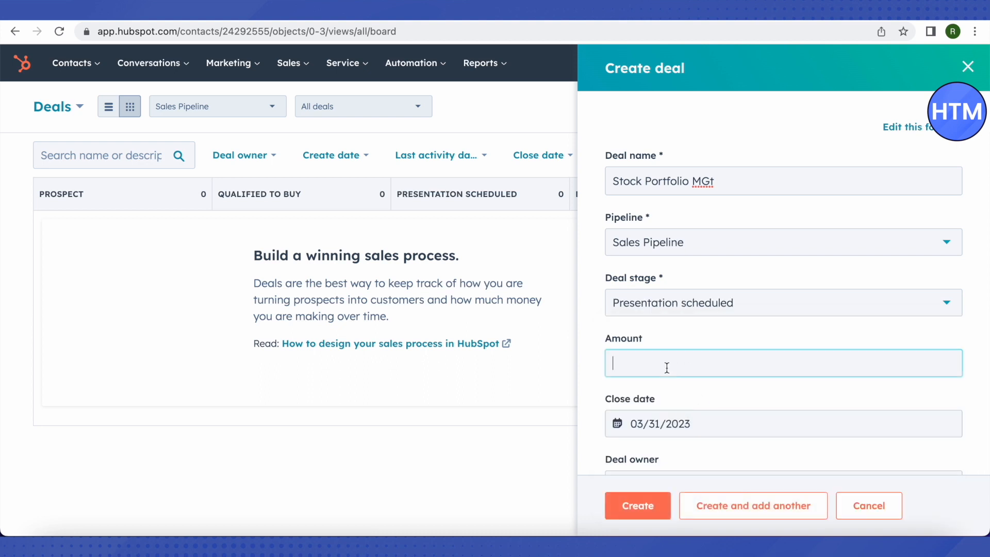
{"action": "type", "text": "10000"}
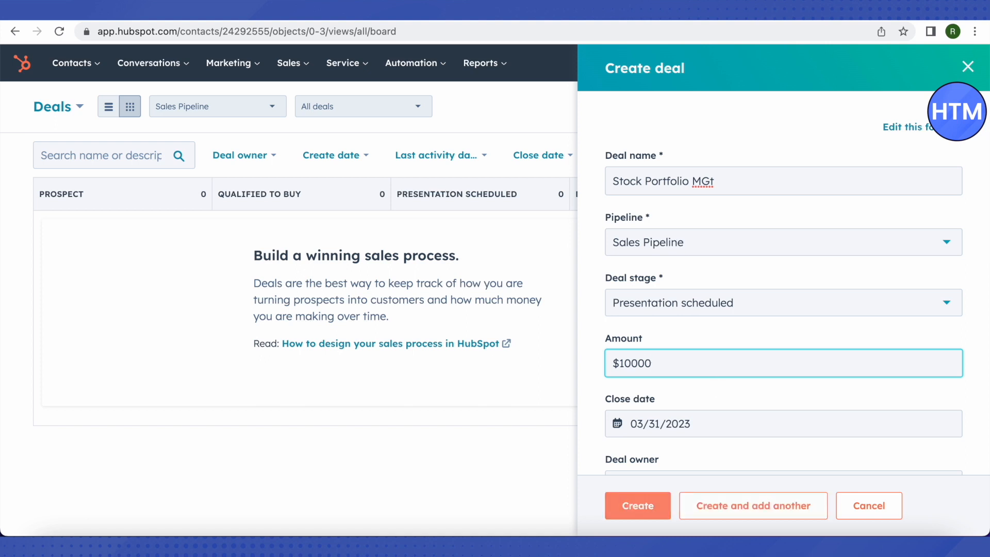
{"action": "scroll", "coordinate": [725, 364], "scroll_direction": "down", "scroll_amount": 3}
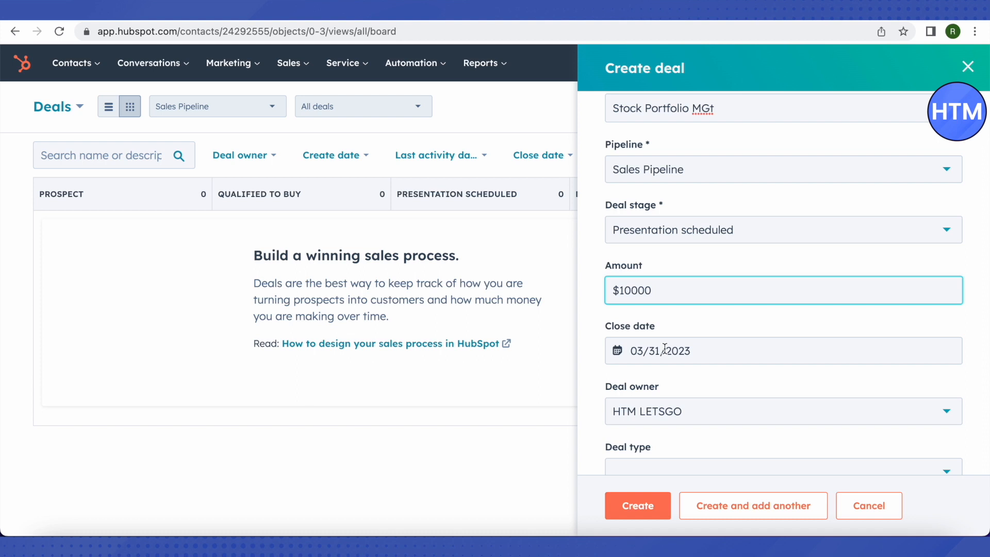
{"action": "left_click", "coordinate": [641, 351]}
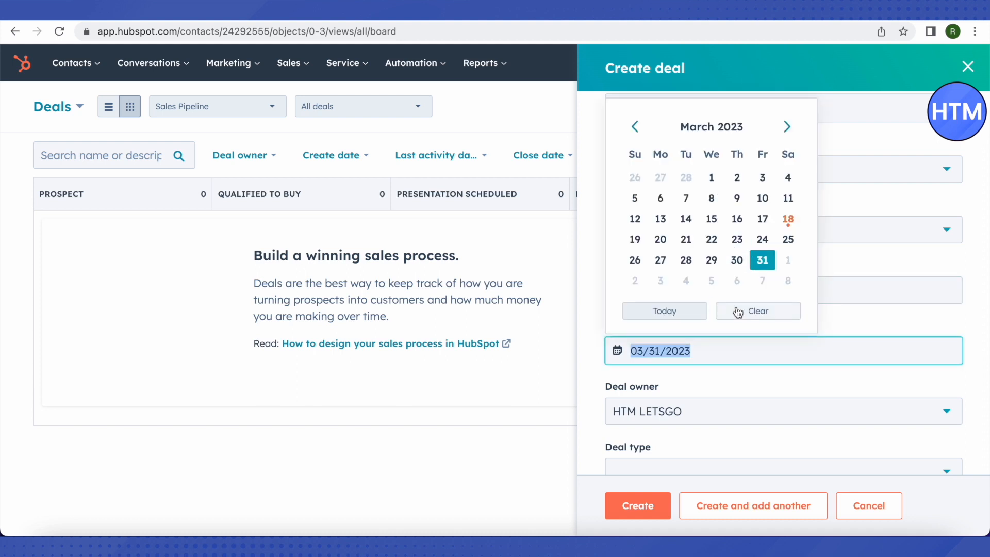
{"action": "left_click", "coordinate": [786, 128]}
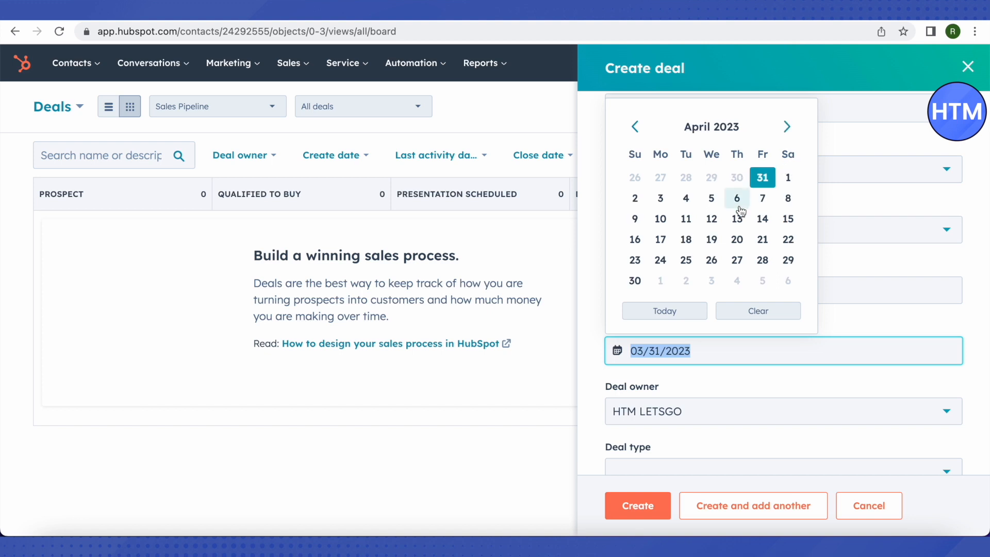
{"action": "left_click", "coordinate": [711, 199]}
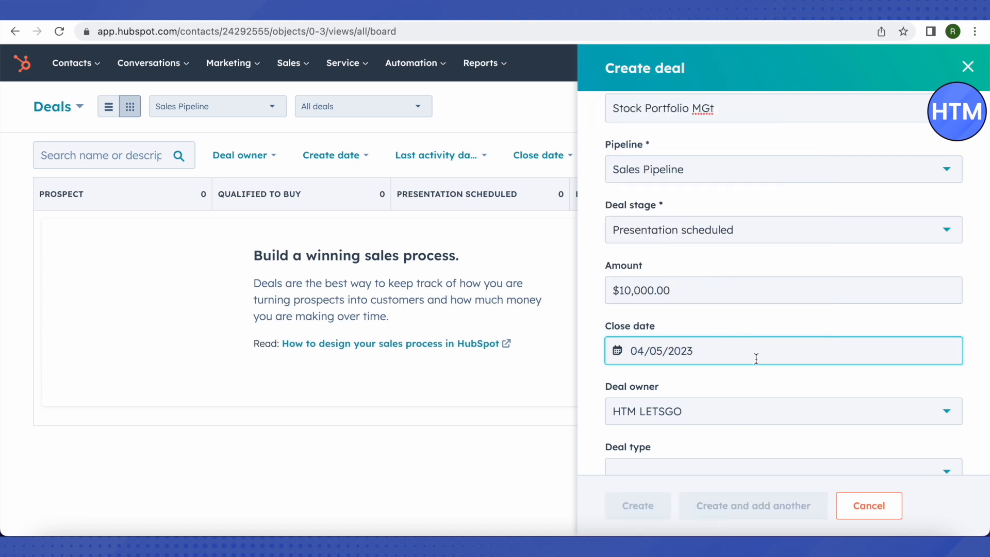
Set the deal type to New Business and the priority to Medium
{"action": "scroll", "coordinate": [761, 364], "scroll_direction": "down", "scroll_amount": 3}
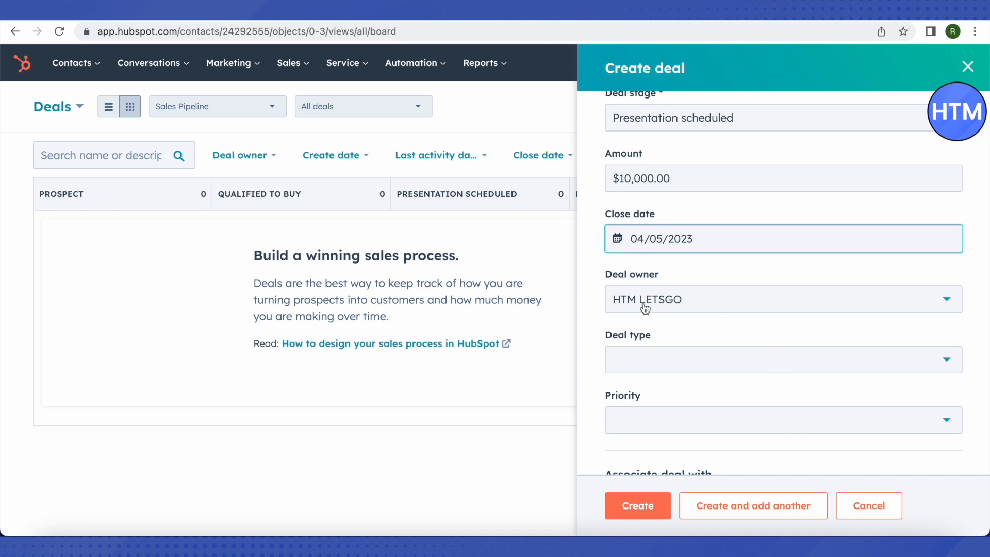
{"action": "left_click", "coordinate": [731, 363]}
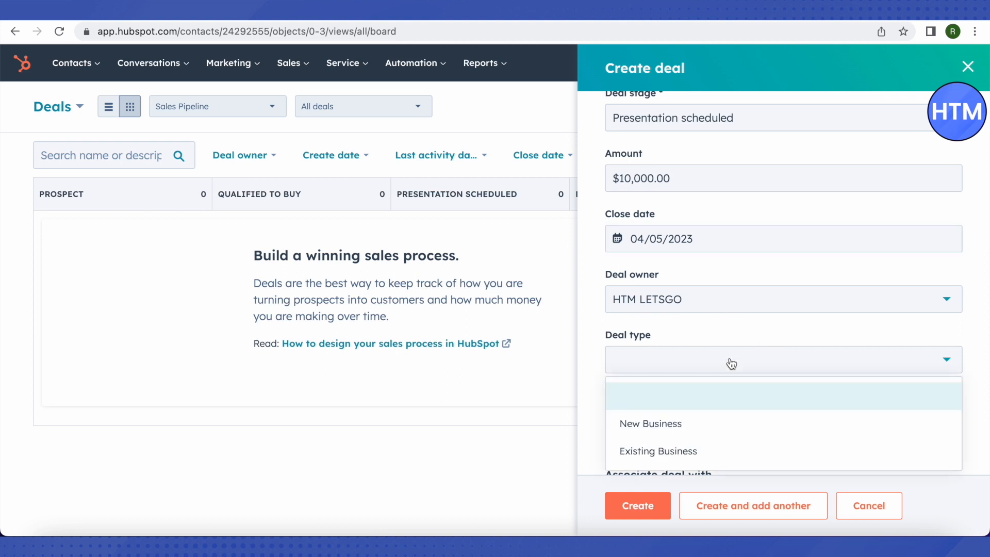
{"action": "scroll", "coordinate": [899, 319], "scroll_direction": "down", "scroll_amount": 5}
{"action": "scroll", "coordinate": [894, 317], "scroll_direction": "up", "scroll_amount": 3}
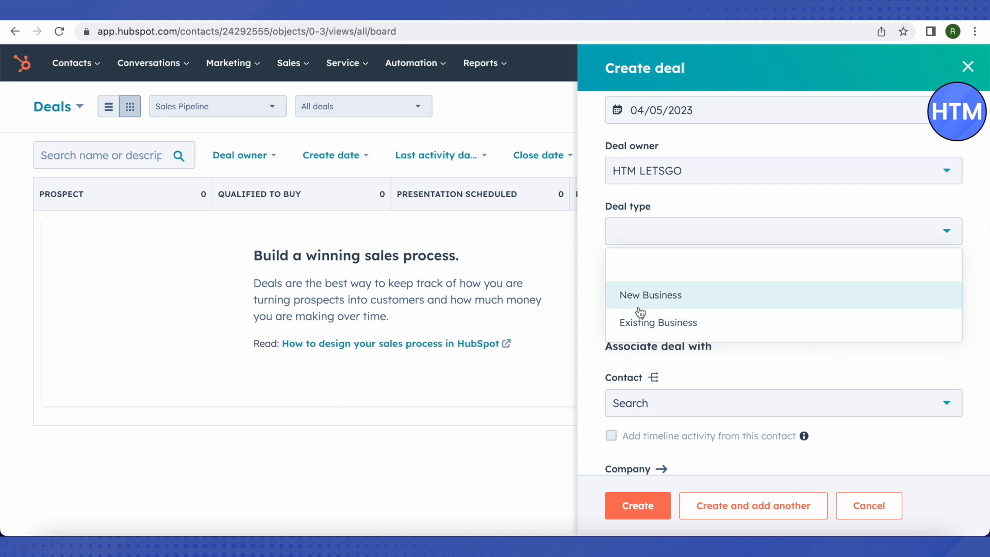
{"action": "left_click", "coordinate": [655, 302]}
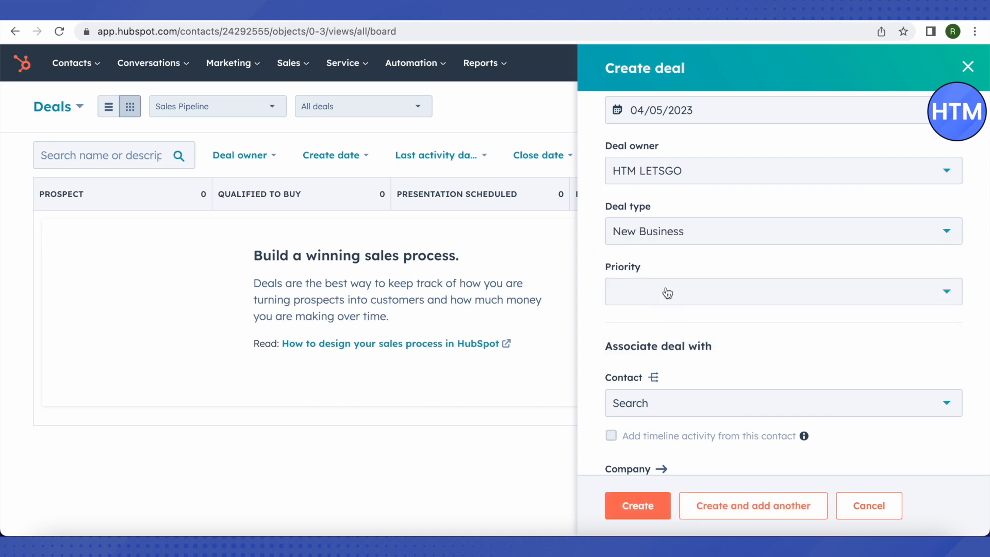
{"action": "left_click", "coordinate": [667, 292]}
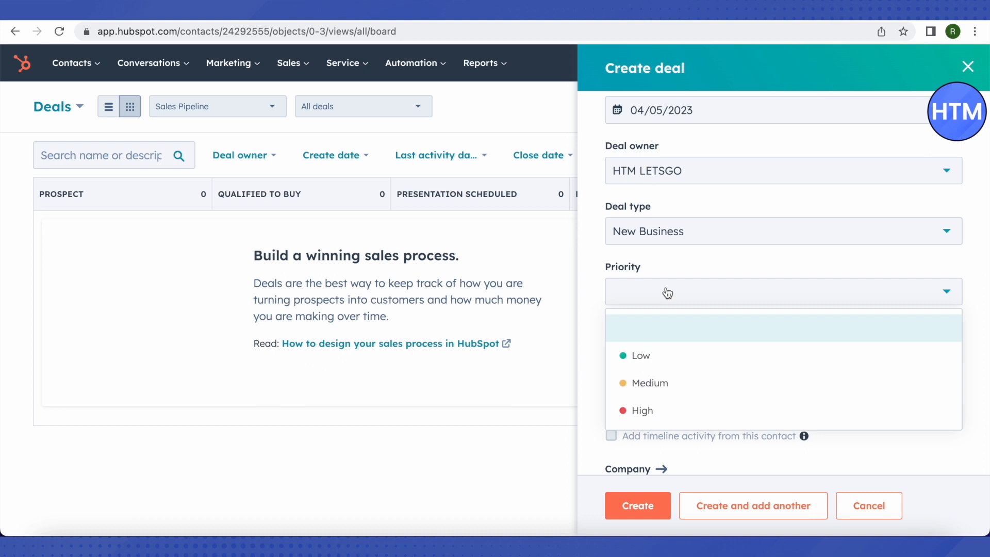
{"action": "left_click", "coordinate": [657, 387]}
Create the deal, leaving the contact, company and line item associations empty
{"action": "scroll", "coordinate": [805, 364], "scroll_direction": "down", "scroll_amount": 3}
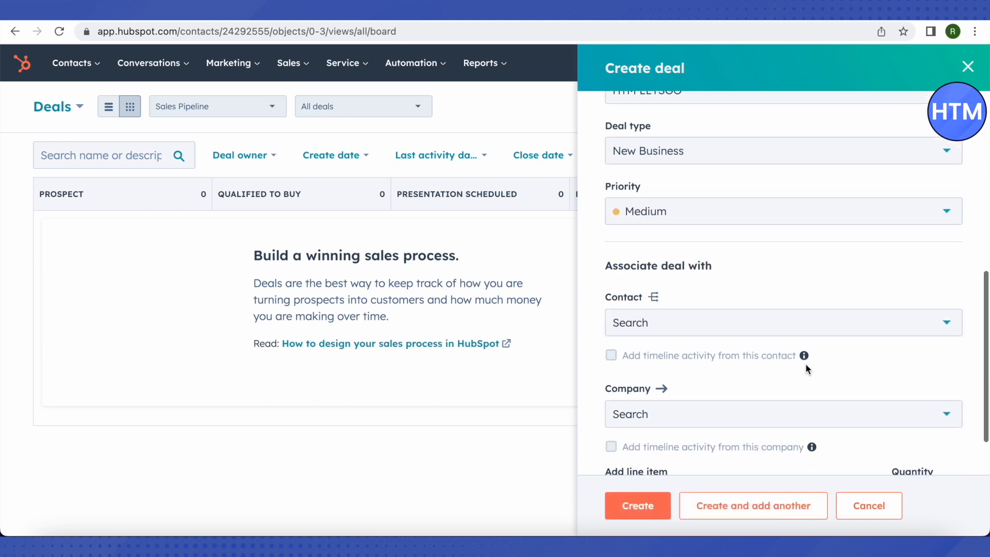
{"action": "scroll", "coordinate": [812, 365], "scroll_direction": "down", "scroll_amount": 1}
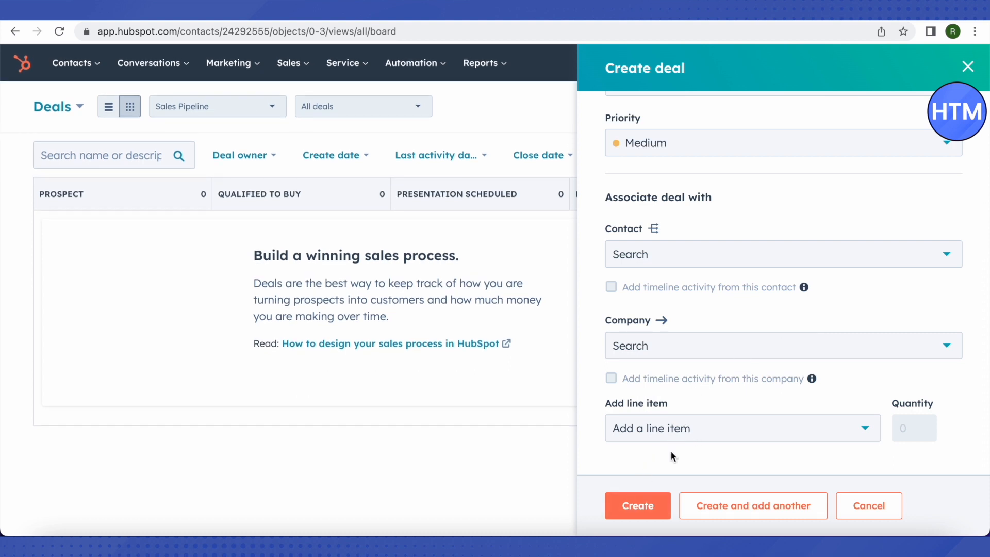
{"action": "left_click", "coordinate": [639, 507]}
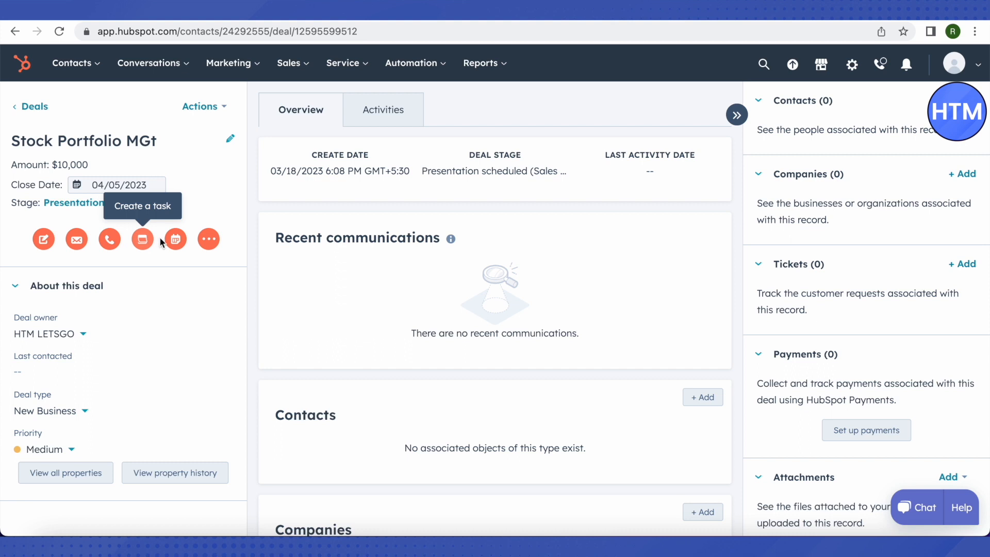
Look at the additional activity logging options on the deal record and return to the Deals board
{"action": "left_click", "coordinate": [209, 240]}
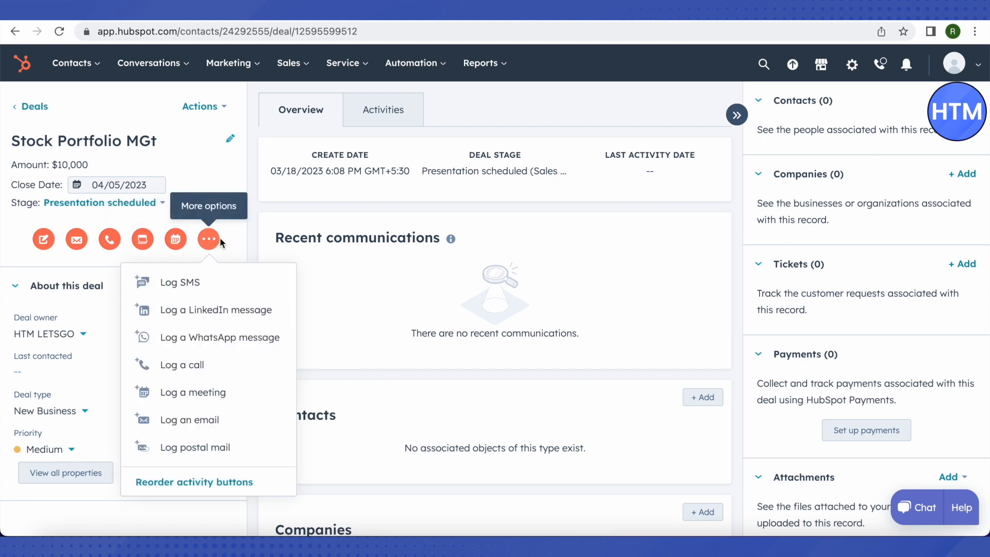
{"action": "left_click", "coordinate": [480, 279]}
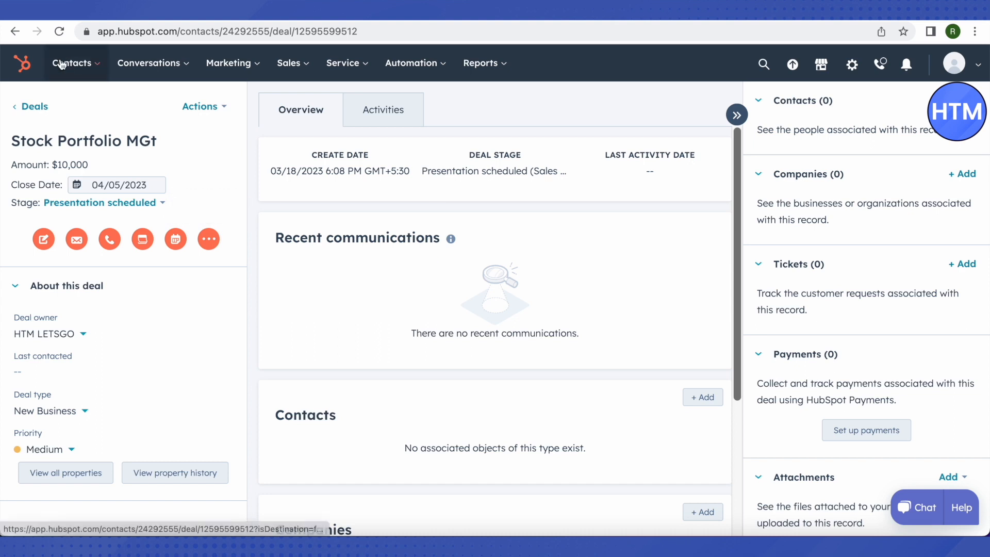
{"action": "left_click", "coordinate": [32, 106]}
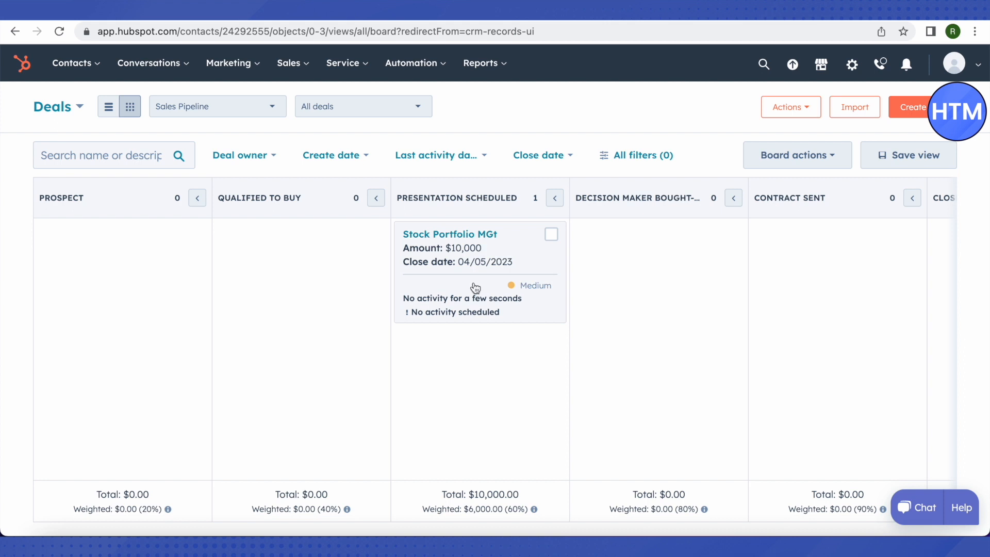
Move the Stock Portfolio MGt deal to the Prospect stage and back to Presentation scheduled
{"action": "left_click_drag", "start_coordinate": [475, 258], "coordinate": [158, 264]}
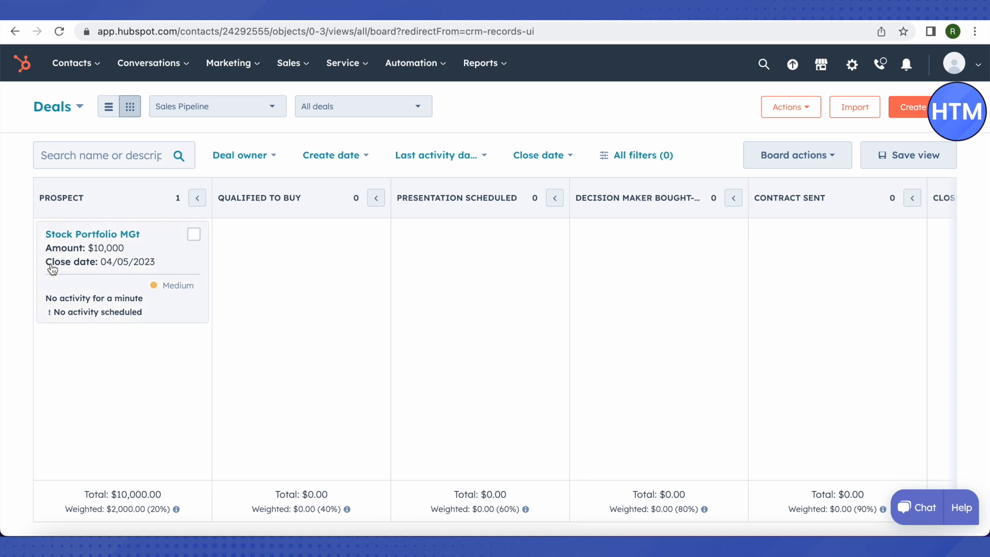
{"action": "left_click_drag", "start_coordinate": [79, 267], "coordinate": [424, 347]}
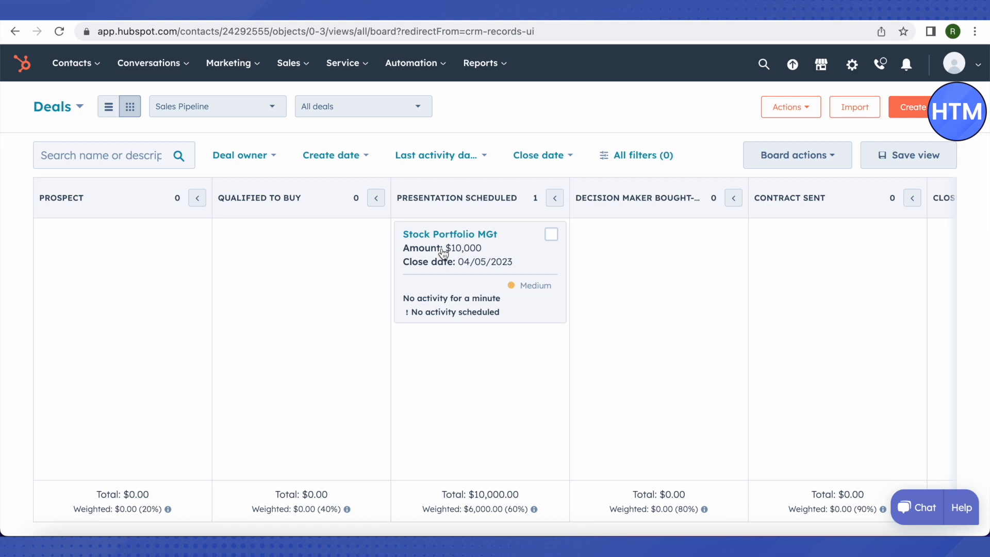
Advance the Stock Portfolio MGt deal through Decision maker bought-in to Closed won and dismiss the celebration message
{"action": "left_click_drag", "start_coordinate": [448, 254], "coordinate": [616, 274]}
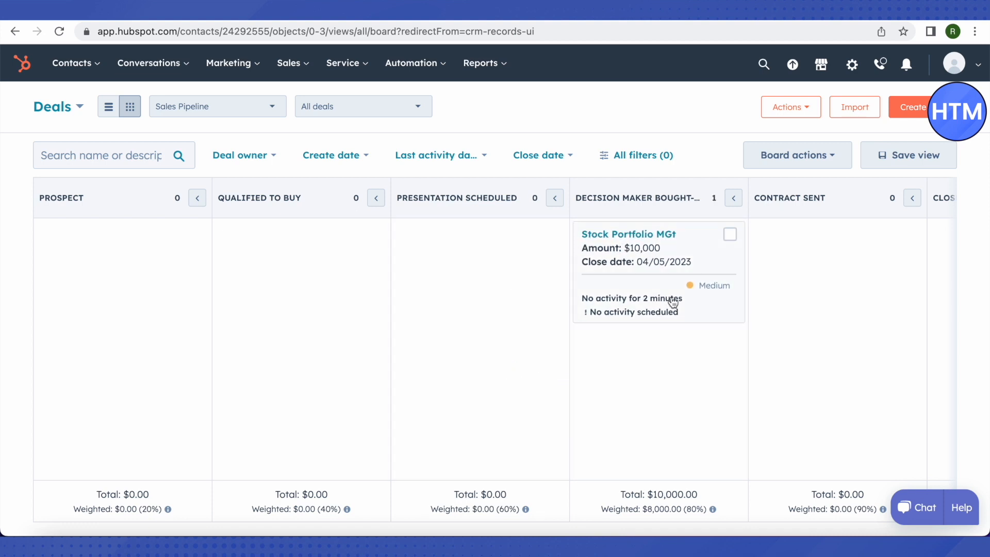
{"action": "scroll", "coordinate": [670, 296], "scroll_direction": "right", "scroll_amount": 6}
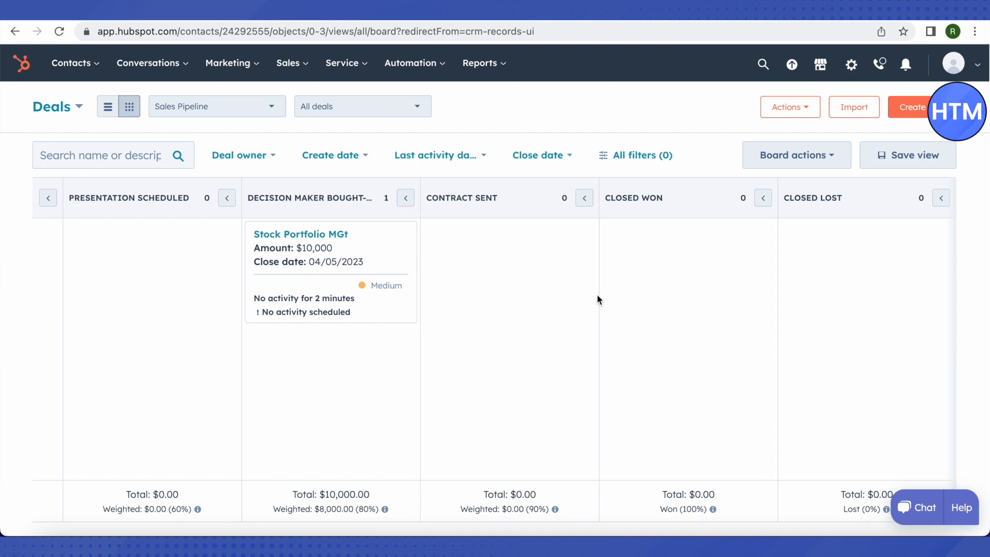
{"action": "left_click_drag", "start_coordinate": [296, 262], "coordinate": [652, 273]}
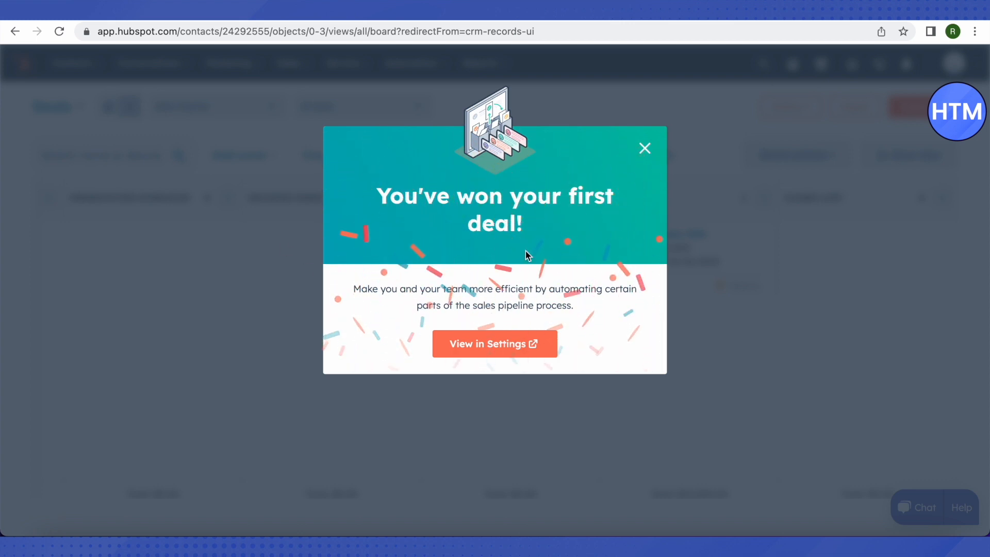
{"action": "left_click", "coordinate": [645, 149]}
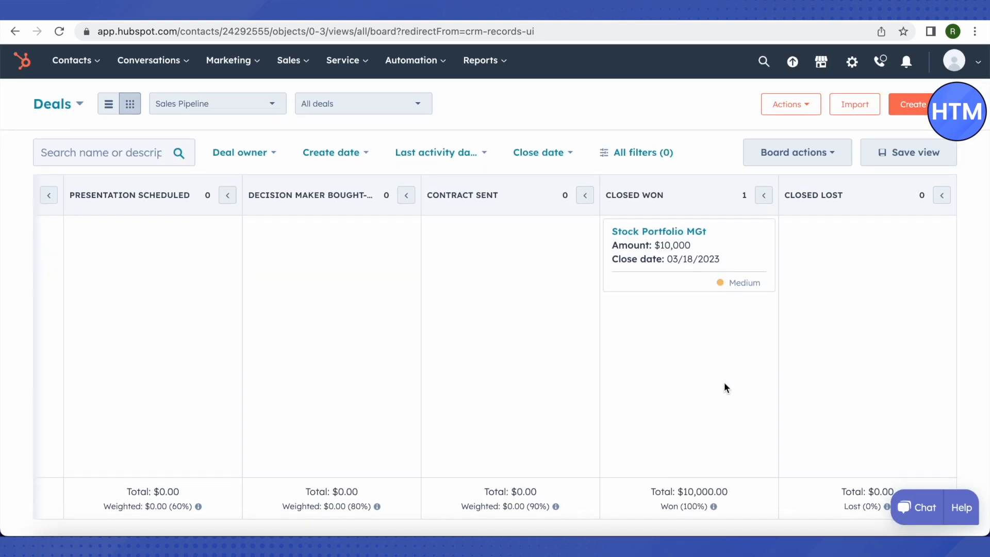
Move the Stock Portfolio MGt deal to Closed lost, back to Contract sent, and on to Closed won
{"action": "mouse_move", "coordinate": [668, 499]}
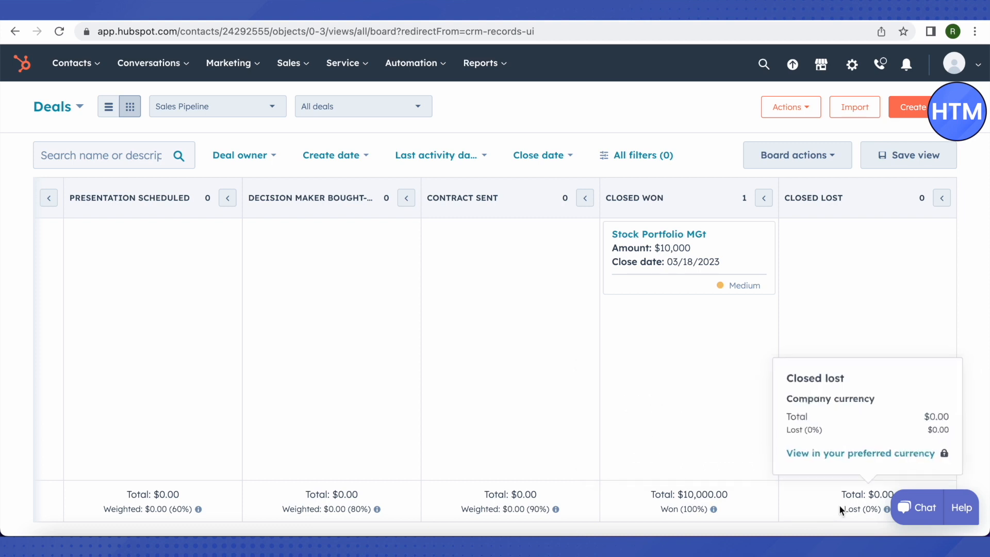
{"action": "left_click_drag", "start_coordinate": [634, 261], "coordinate": [800, 267]}
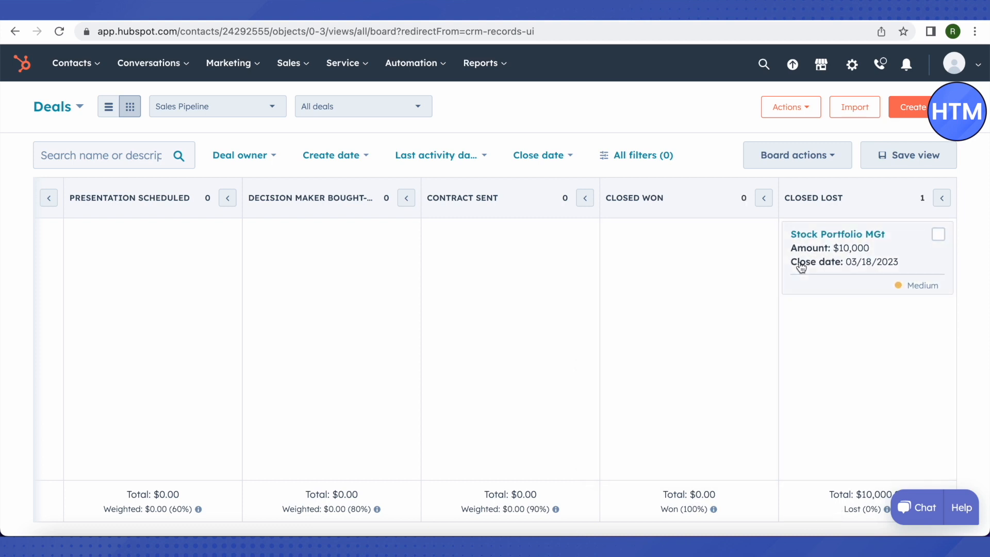
{"action": "left_click_drag", "start_coordinate": [841, 265], "coordinate": [461, 270]}
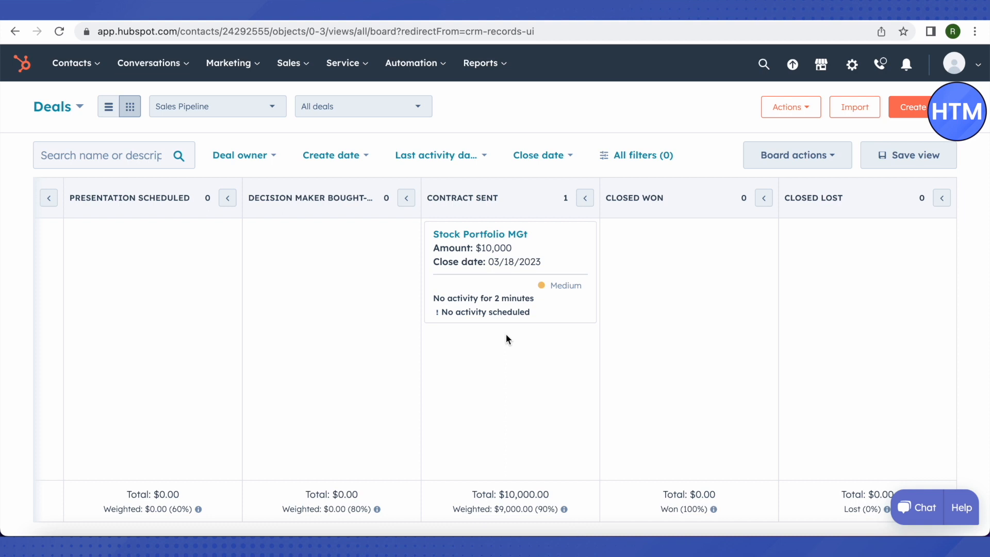
{"action": "left_click_drag", "start_coordinate": [505, 316], "coordinate": [605, 352]}
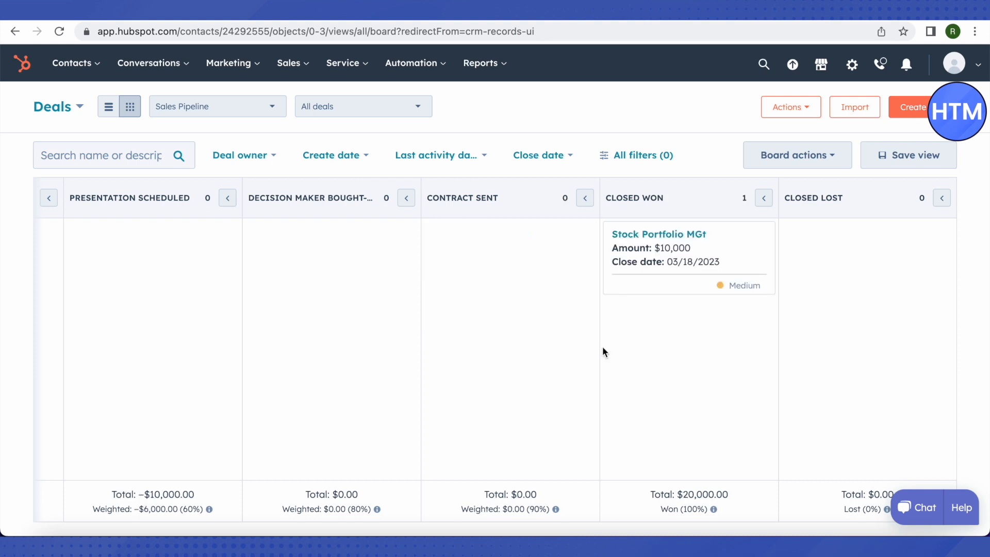